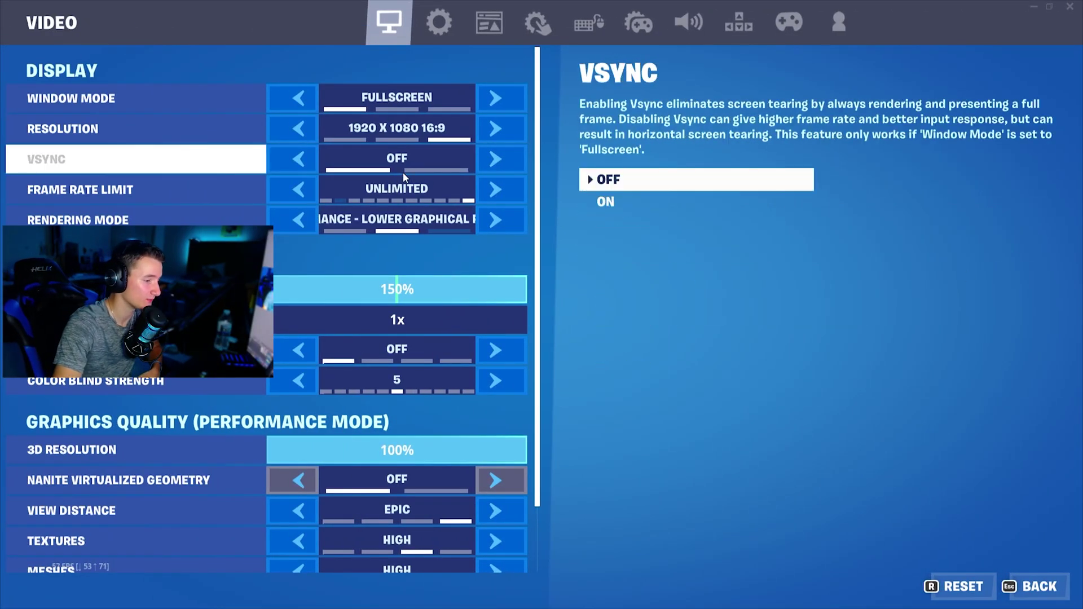
Set View Distance to Near and Textures and Meshes to Low, then ask to quit Fortnite
scroll(401, 198, down, 3)
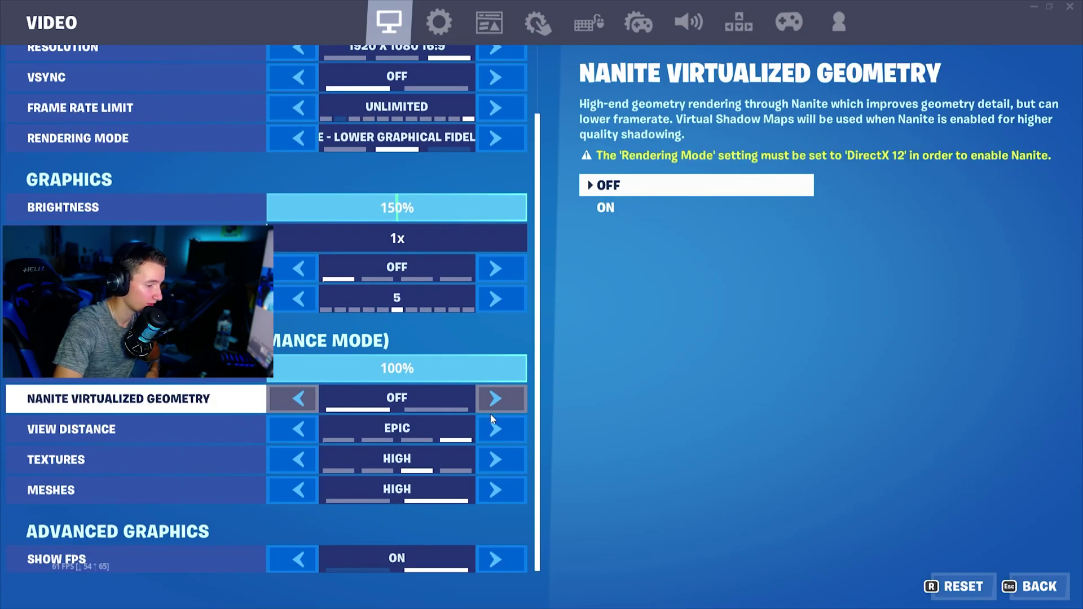
click(495, 429)
click(495, 459)
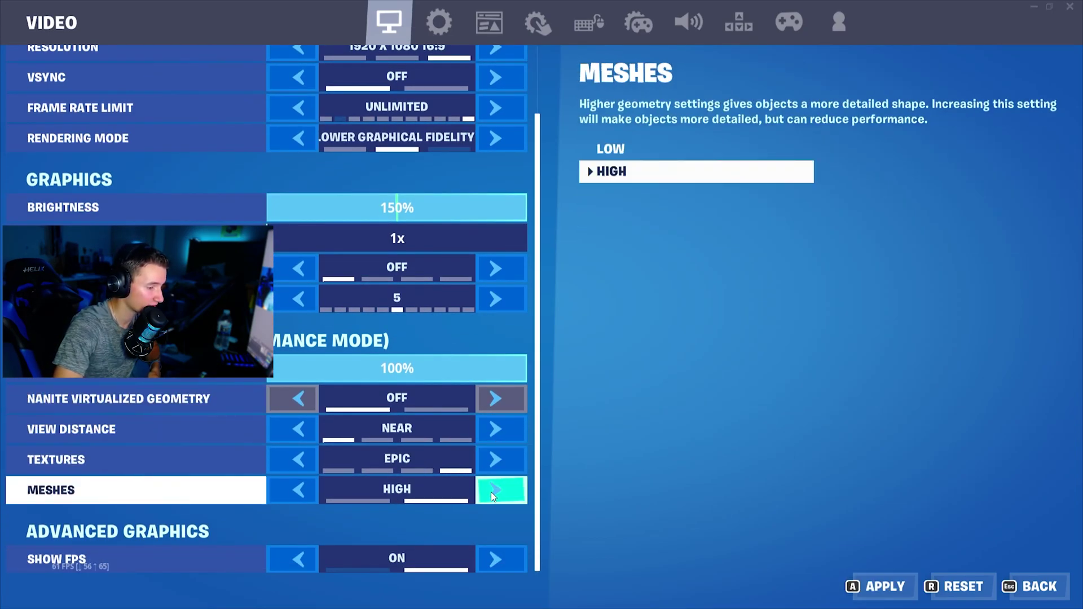
click(495, 490)
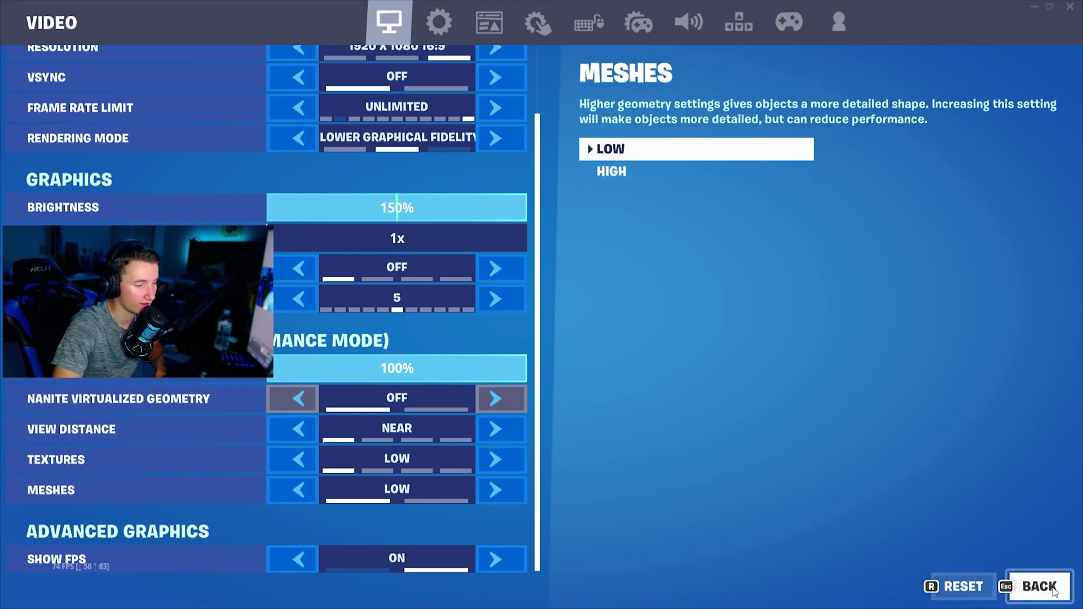
click(1070, 6)
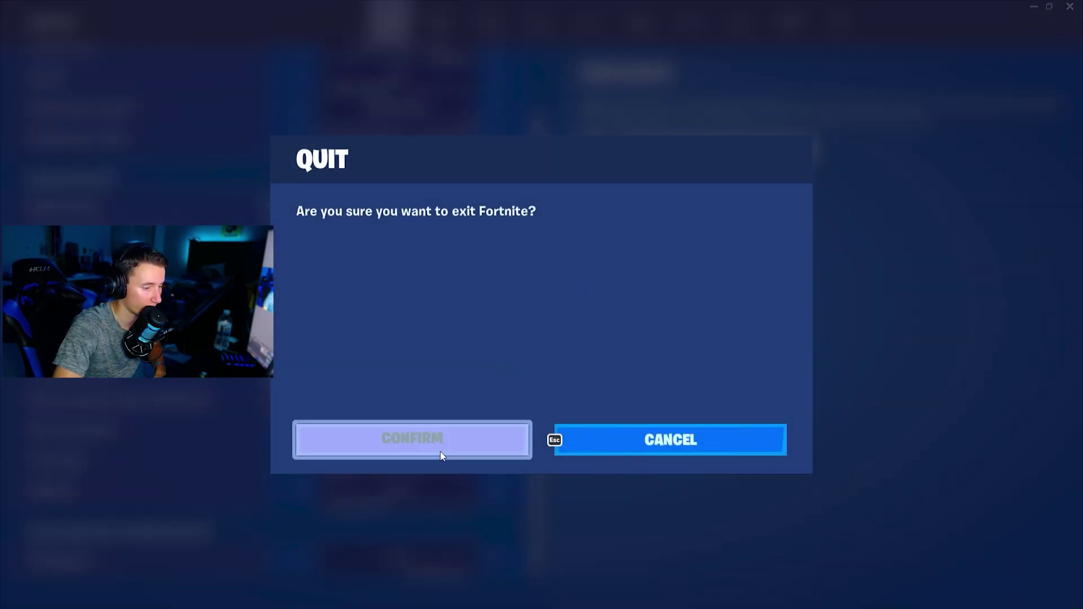
Confirm quitting Fortnite and launch GeForce Experience from Windows search
click(440, 451)
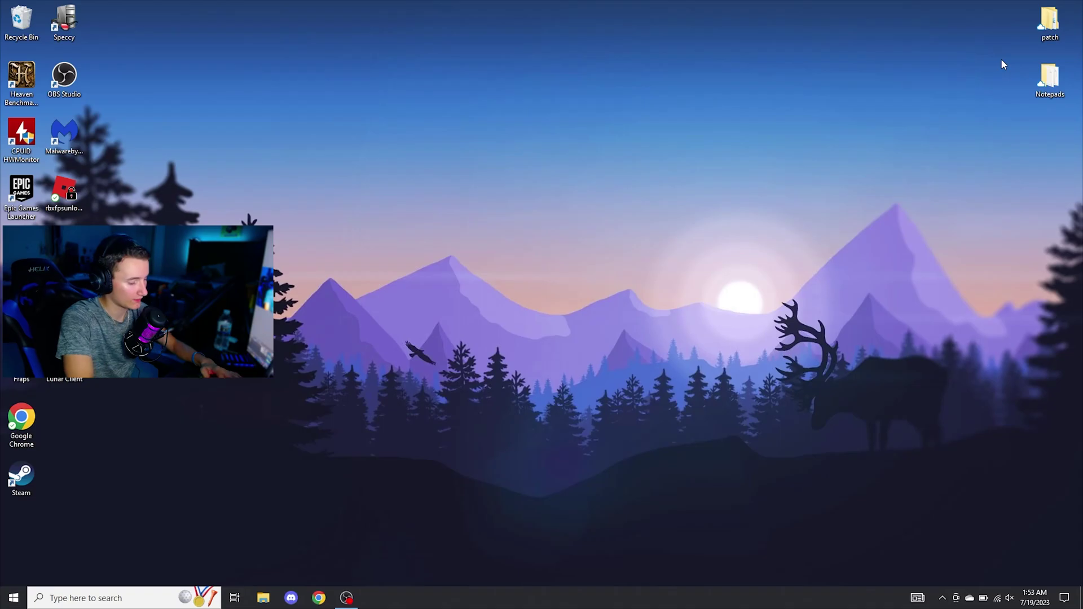
key(super)
text(gef)
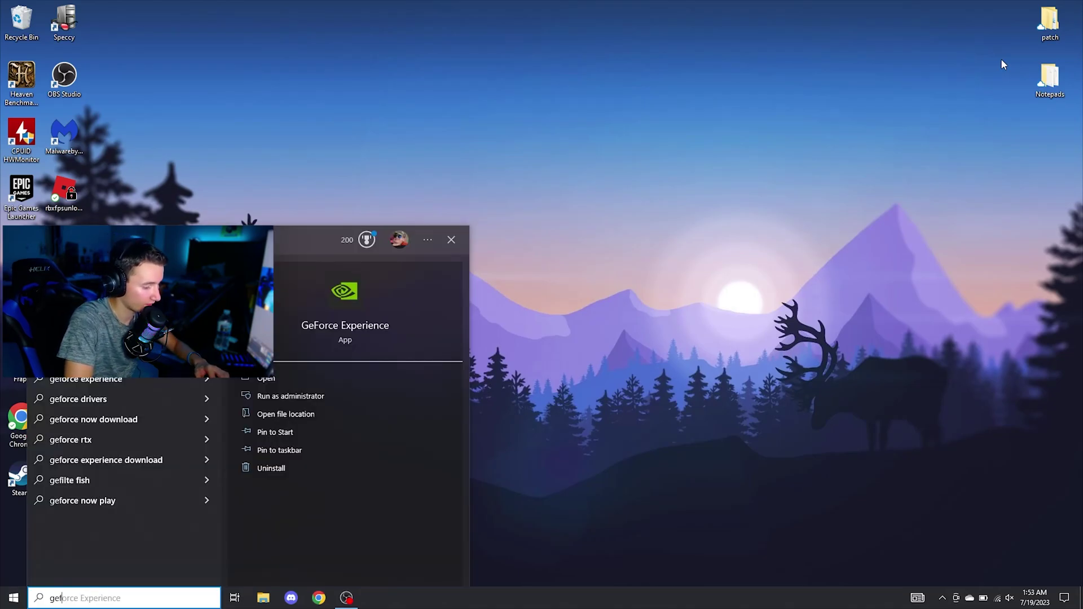
key(Return)
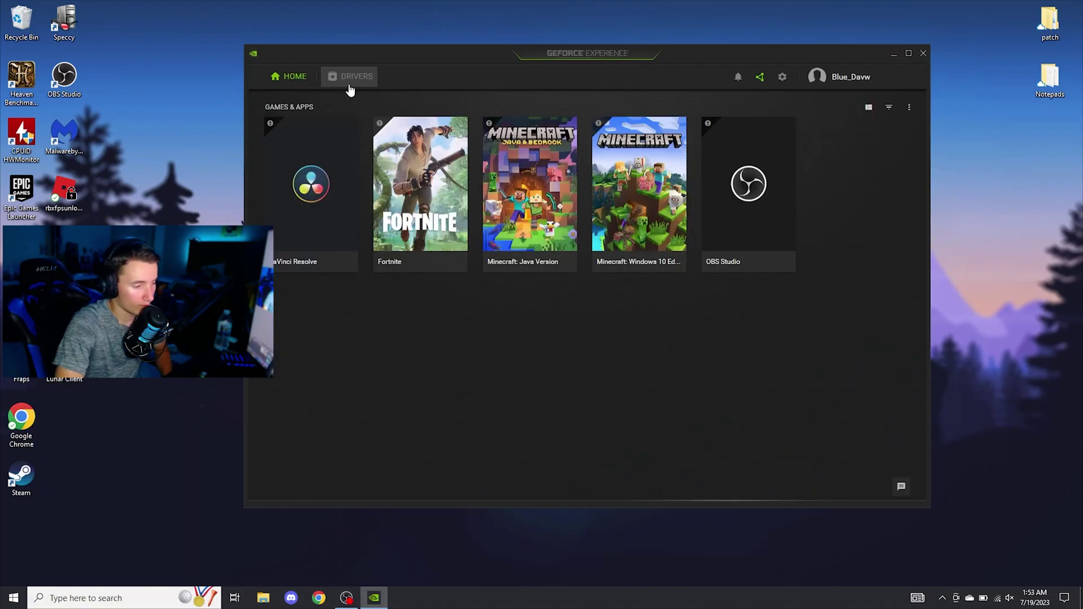
Check Drivers for updates, confirming 536.67 is the latest Game Ready Driver, then close the app
click(350, 76)
click(812, 109)
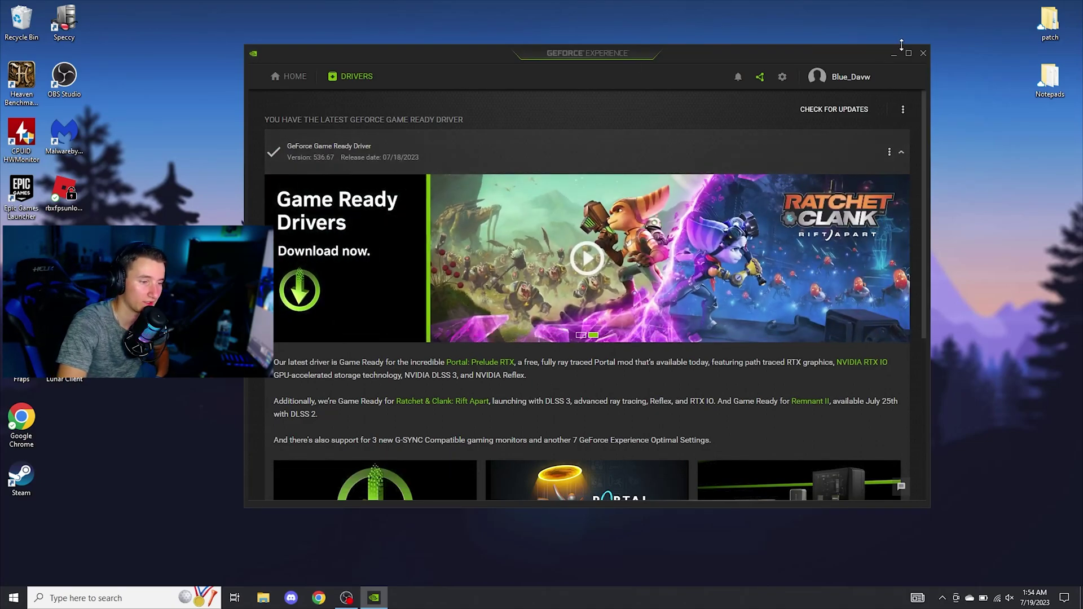
click(923, 53)
Open Windows Settings > Gaming > Game Mode and switch Game Mode On
click(13, 598)
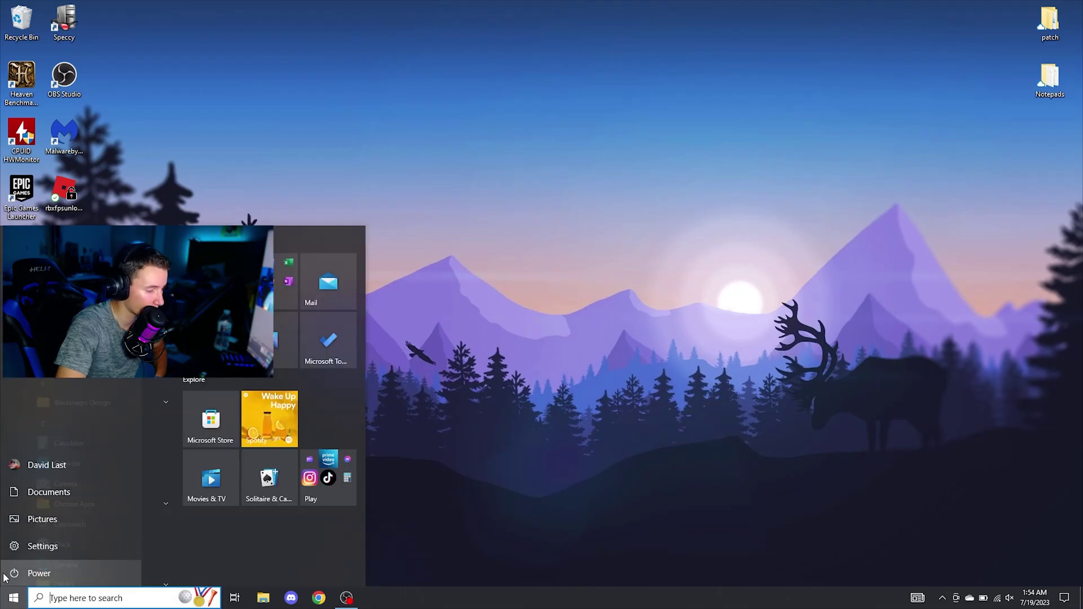
click(13, 547)
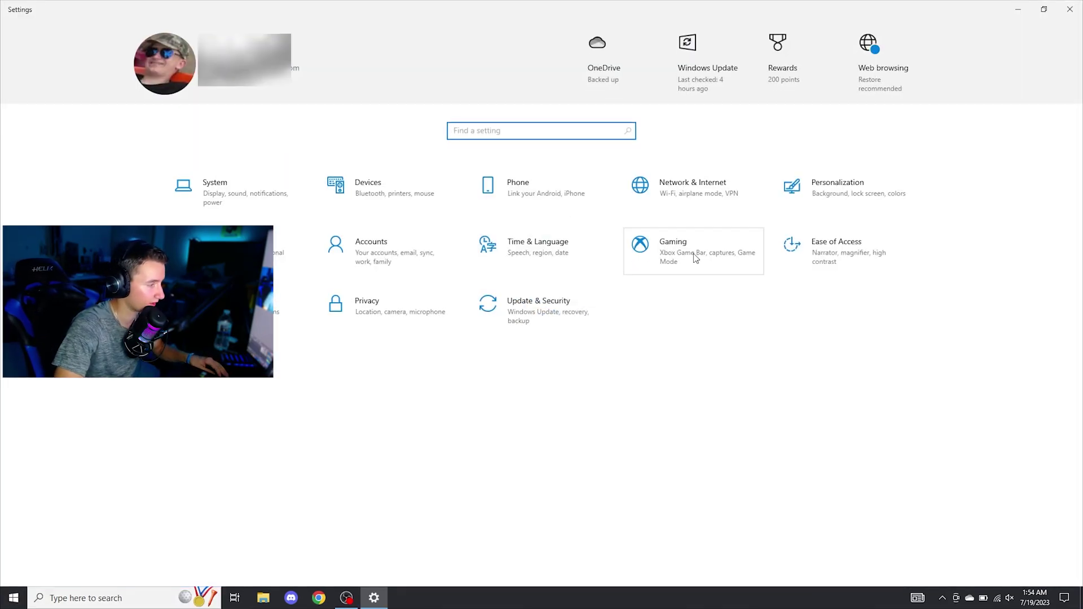
click(695, 258)
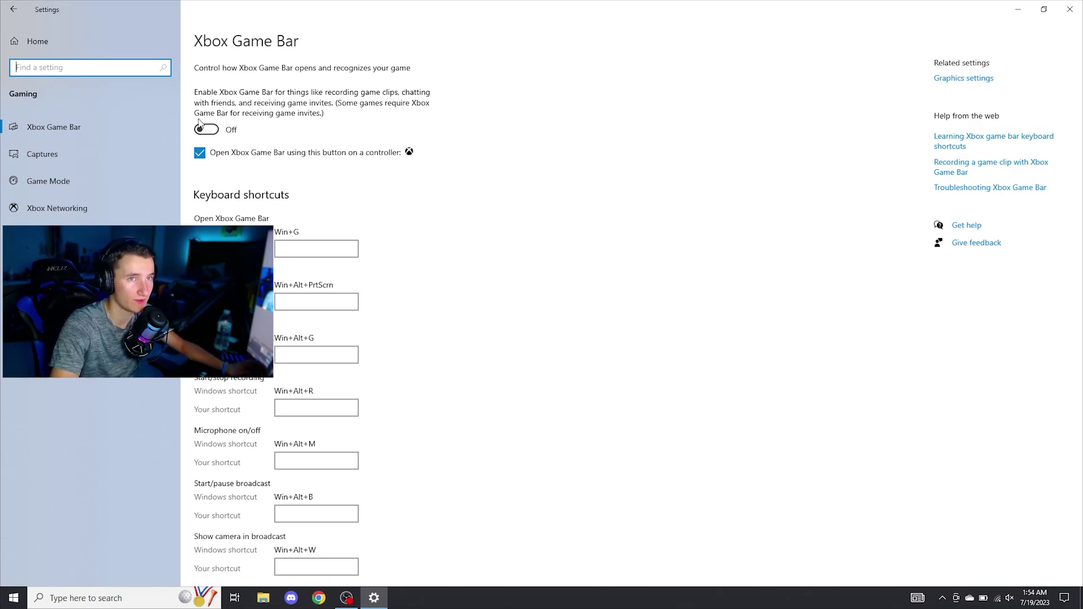
click(92, 183)
click(201, 113)
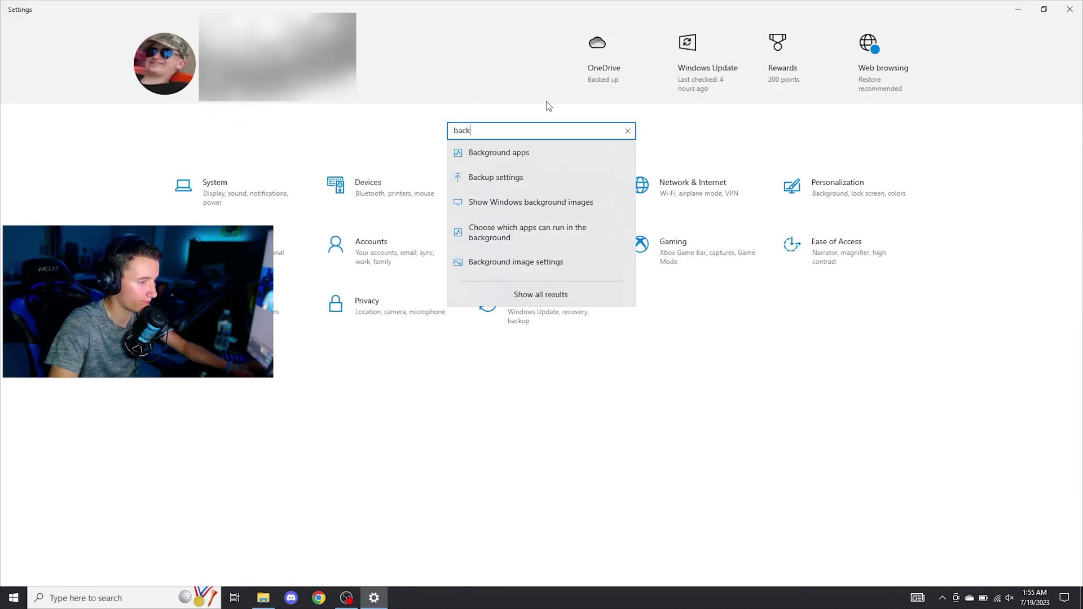
Open Background apps from the search results and verify the master toggle and every app are Off
click(535, 153)
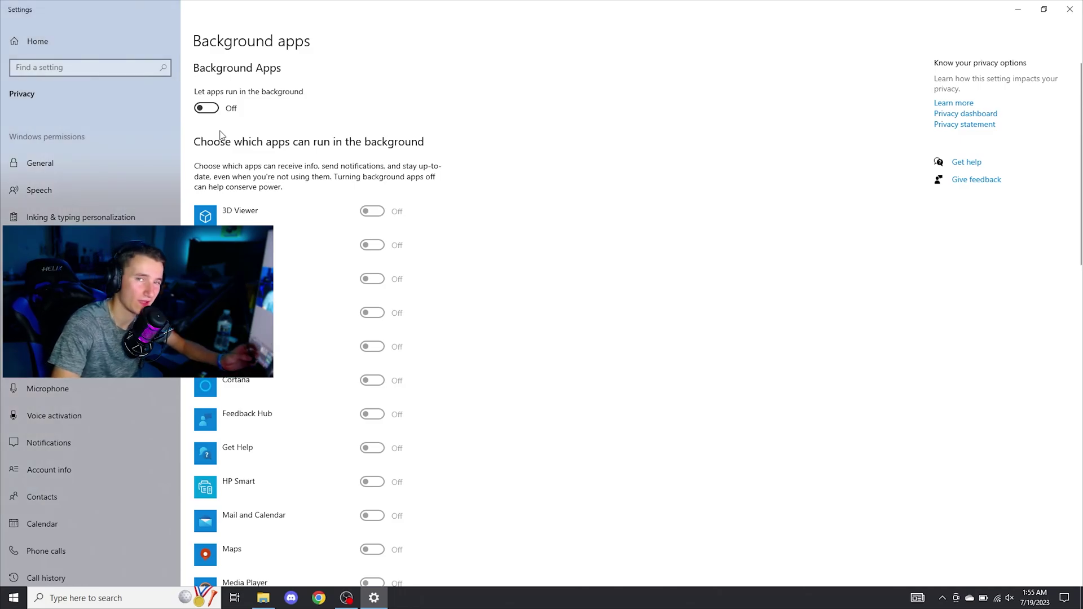
scroll(367, 374, down, 5)
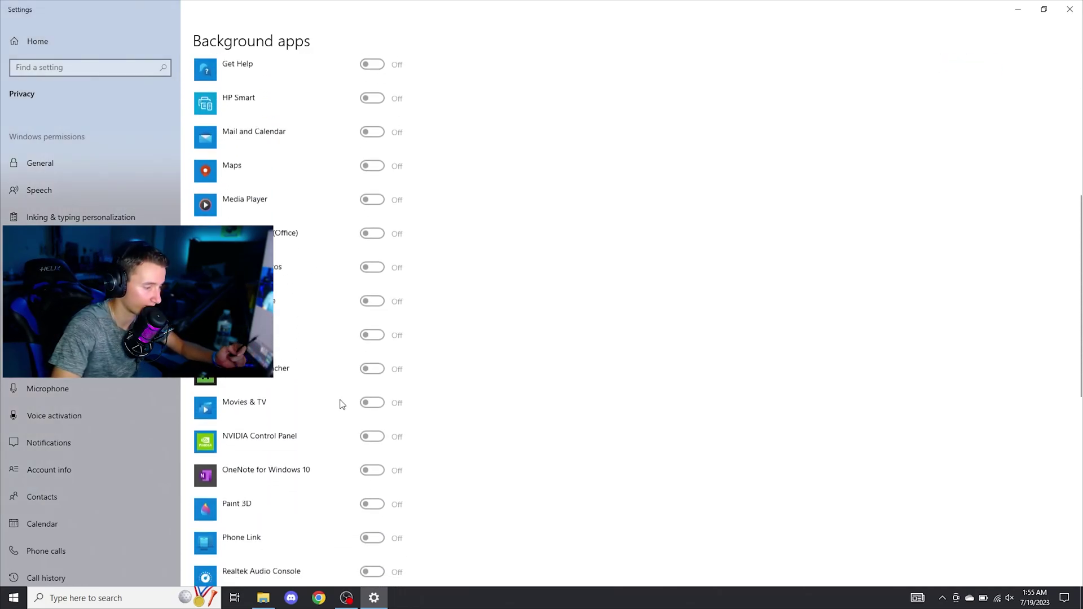
scroll(340, 404, down, 7)
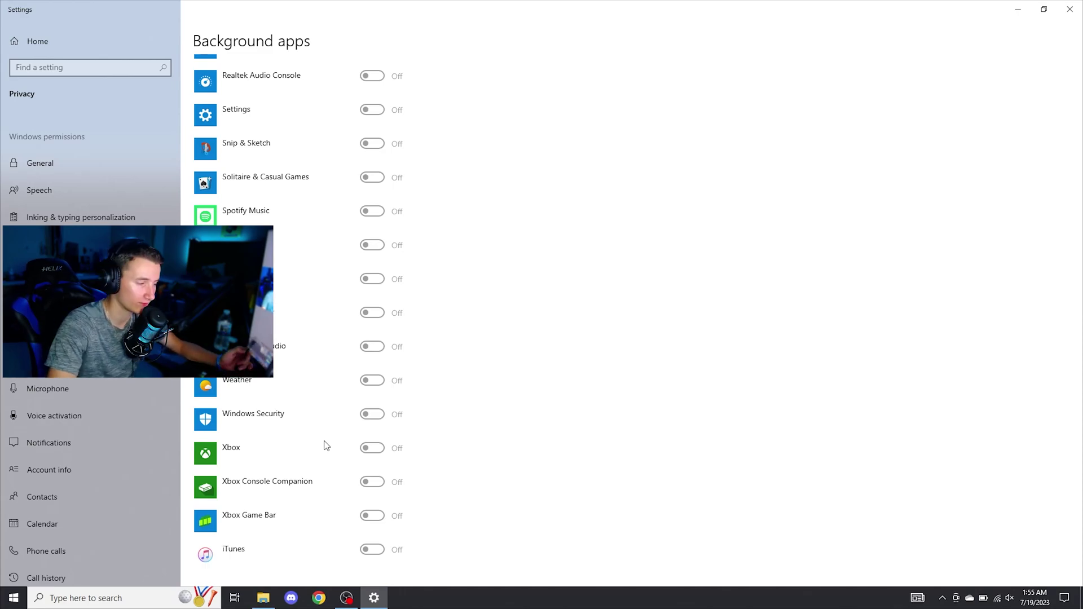
scroll(326, 445, up, 10)
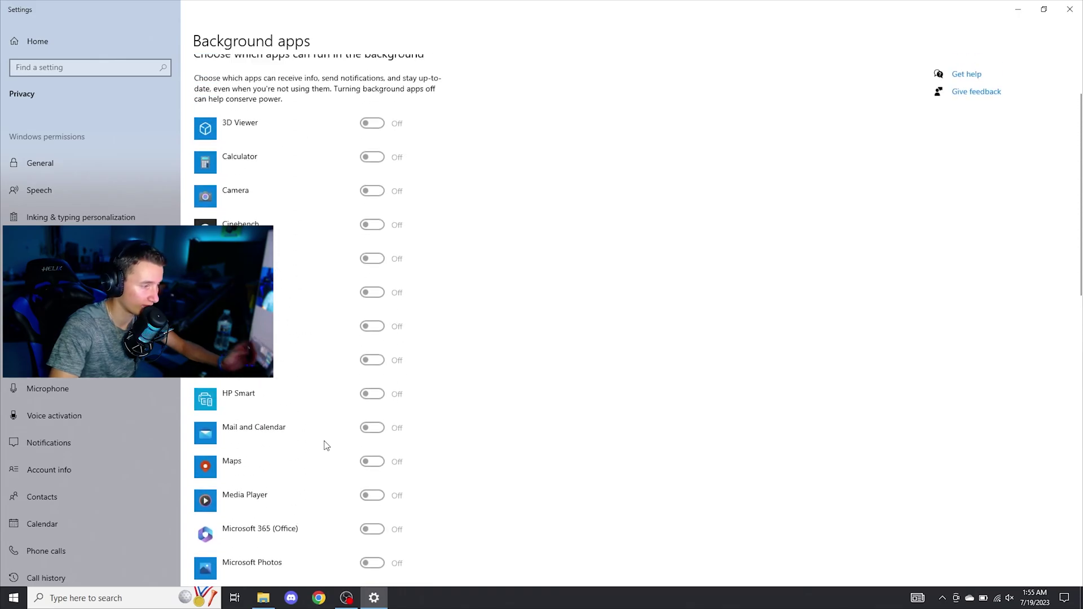
Close Settings and browse from %localappdata% to FortniteGame\Saved\Config\WindowsClient
key(alt+F4)
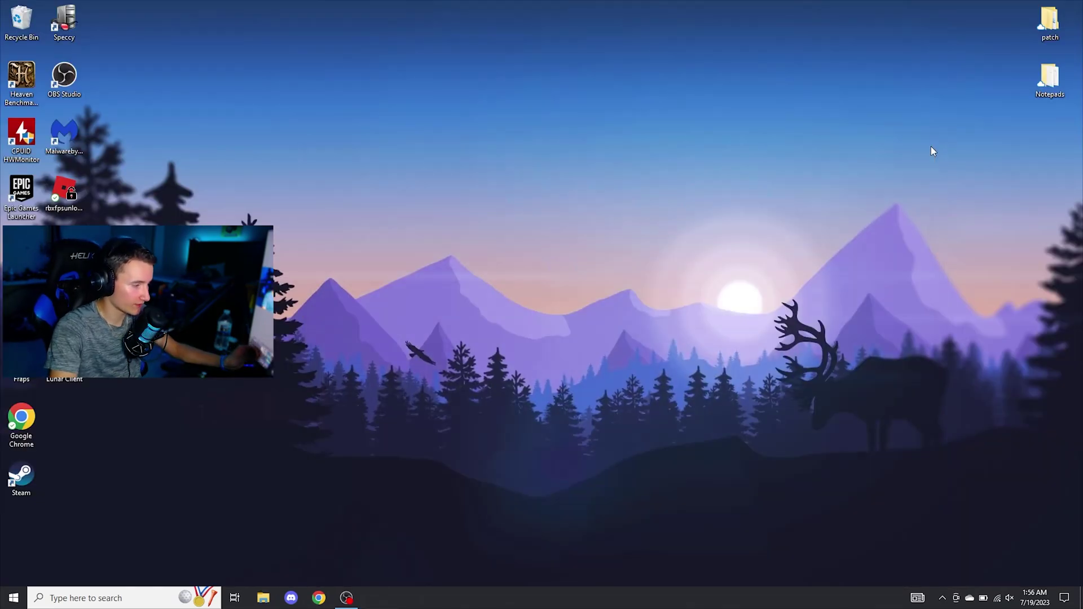
key(super+r)
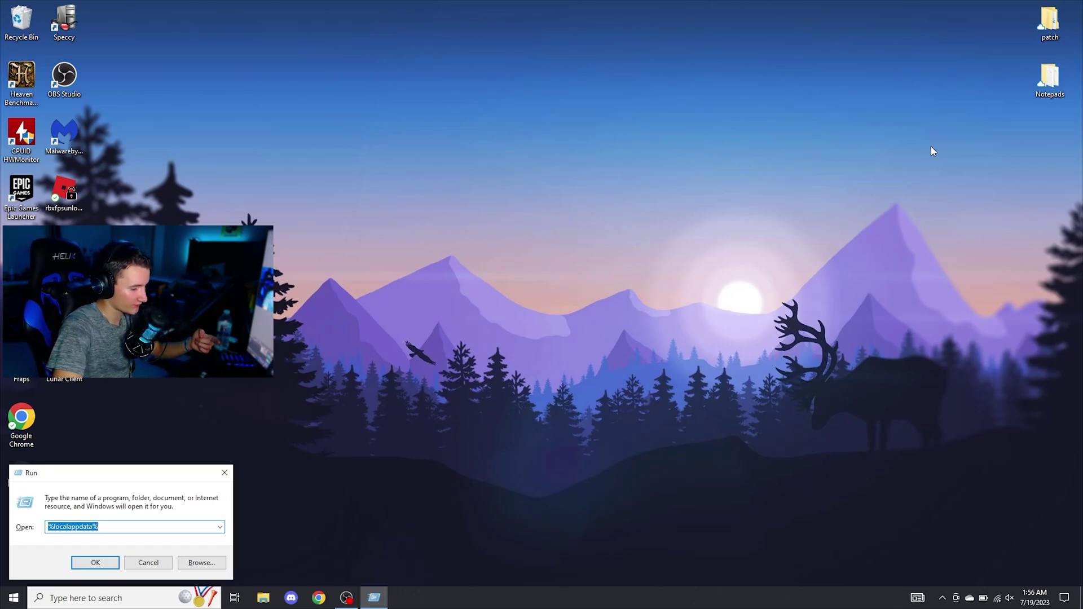
key(Return)
scroll(472, 429, down, 3)
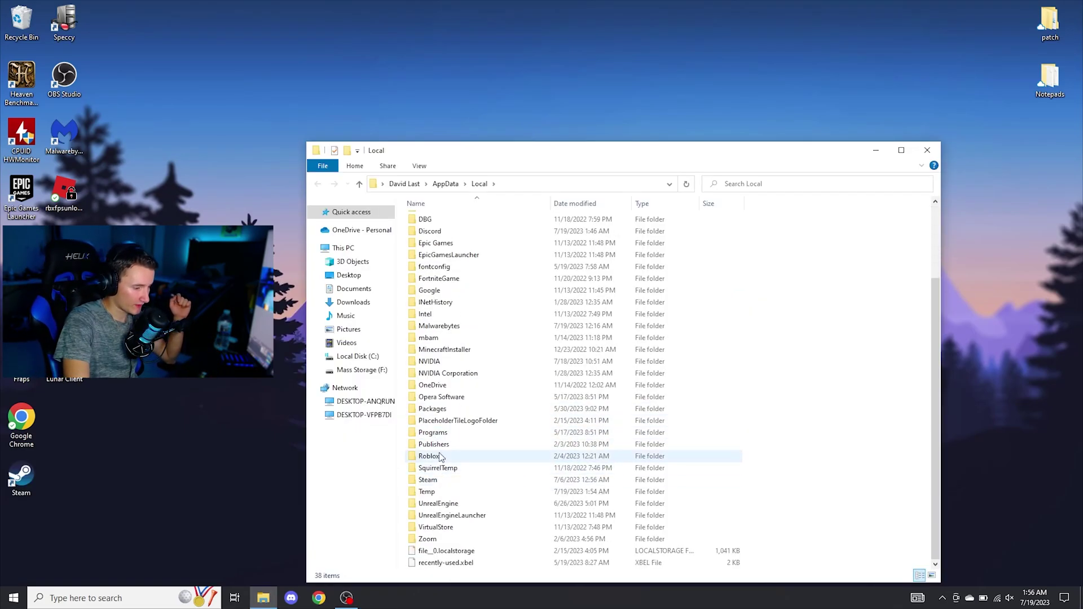
double_click(450, 279)
double_click(448, 225)
double_click(438, 231)
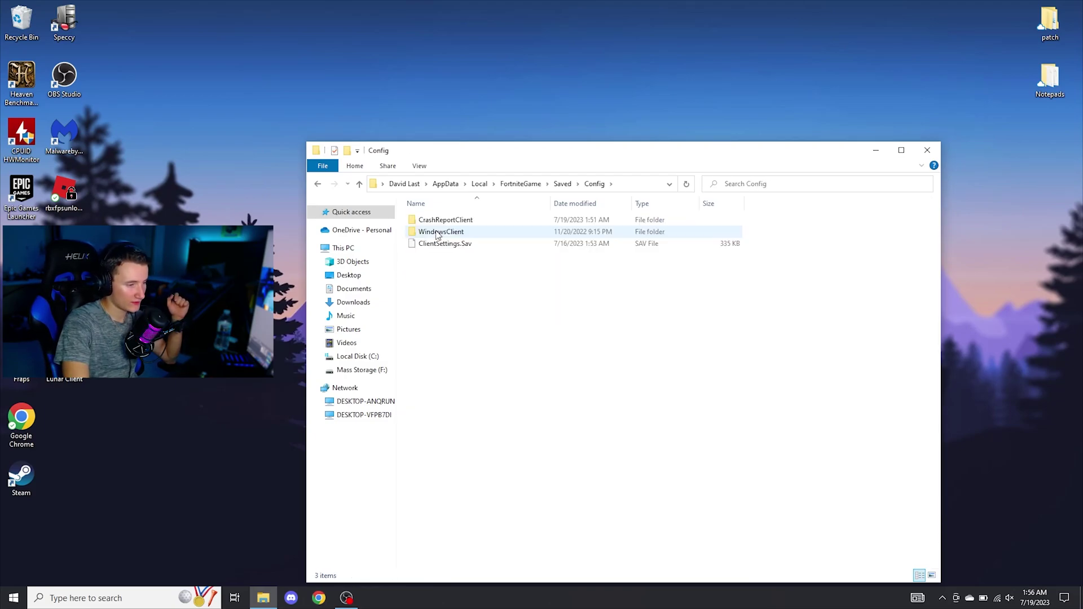
double_click(438, 233)
Check GameUserSettings' Properties for read-only, then open the file in Notepad
right_click(444, 222)
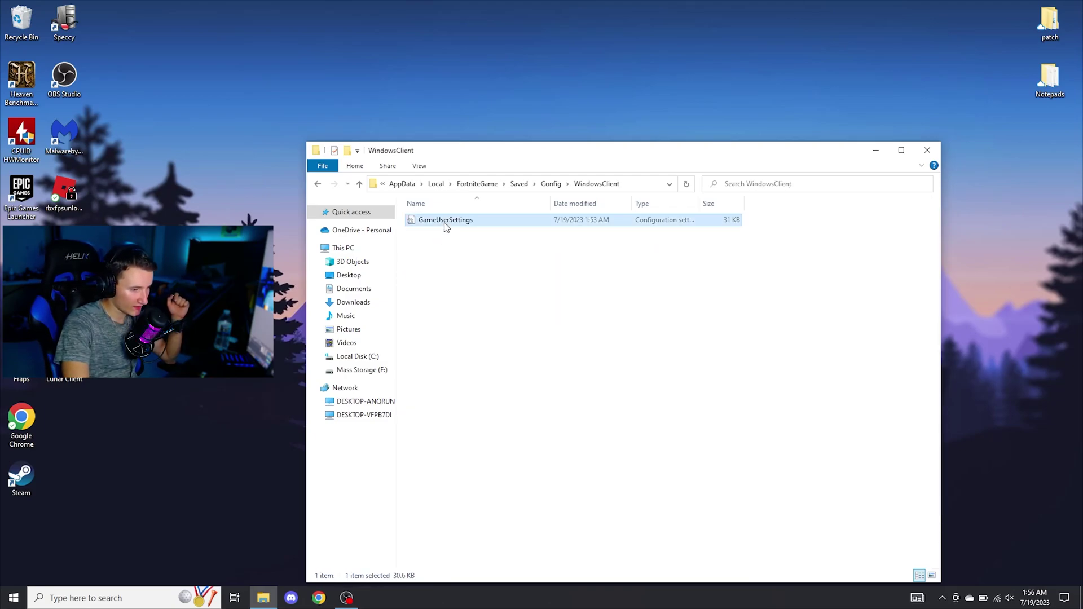
click(475, 449)
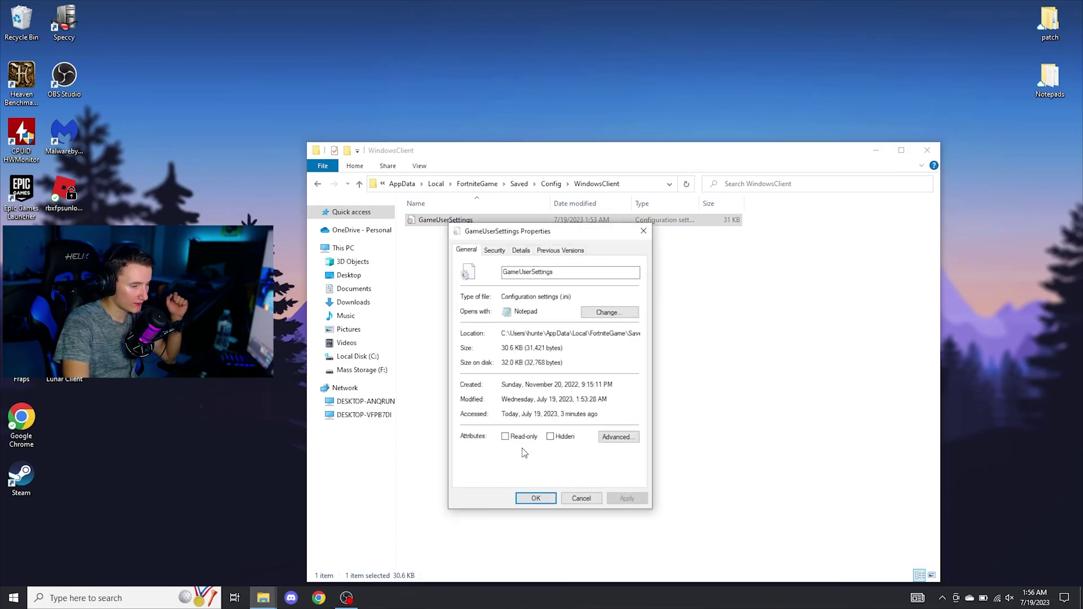
click(535, 500)
double_click(473, 220)
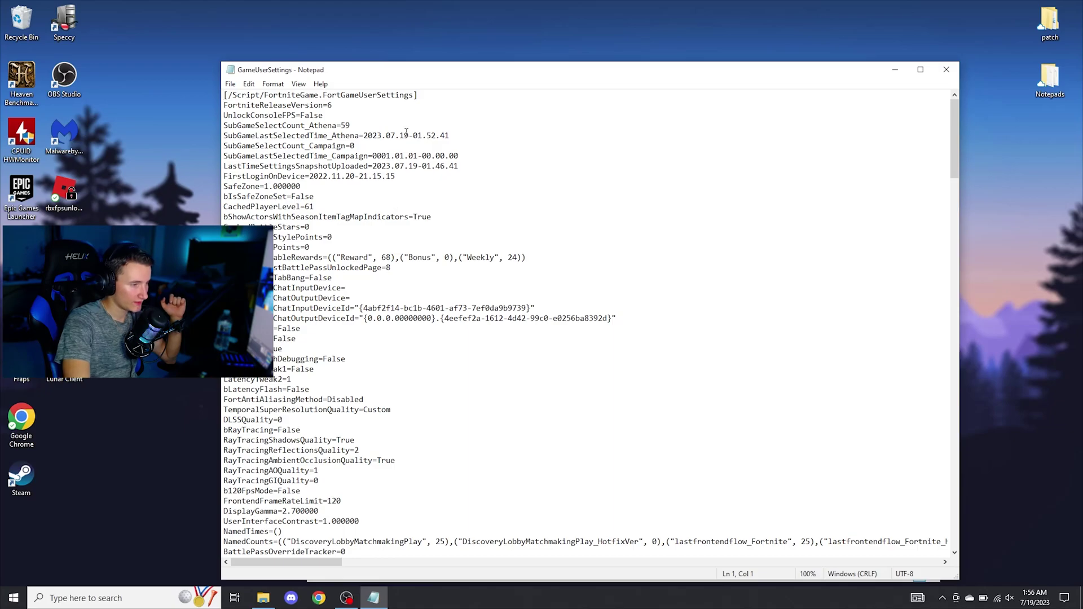
Verify MeshQuality=0 under [ScalabilityGroups] at the file's end, then go to save via the File menu
scroll(850, 244, down, 20)
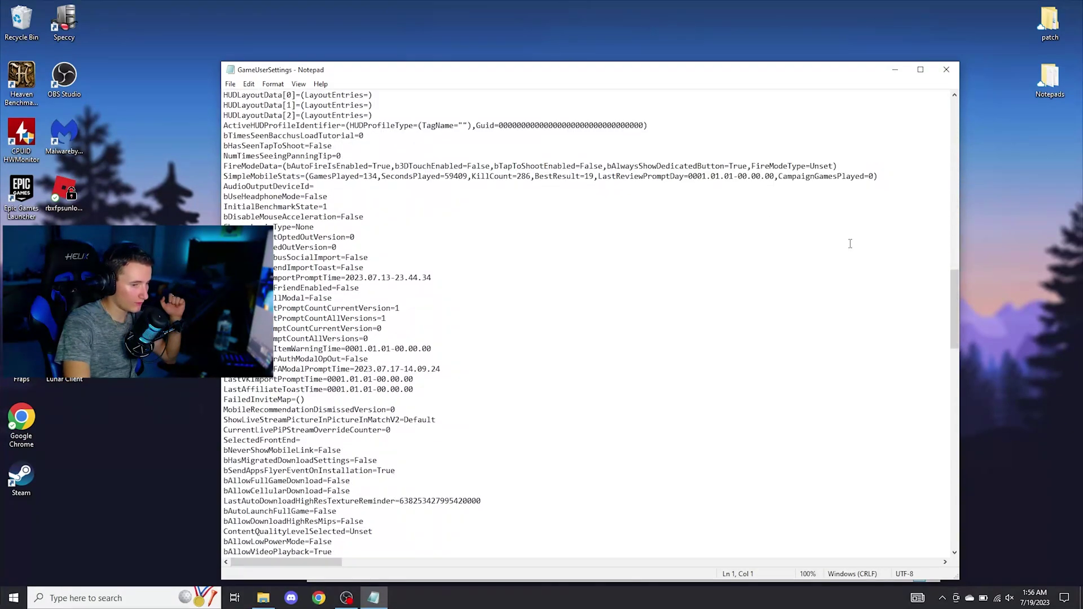
drag(951, 325, 953, 525)
click(287, 536)
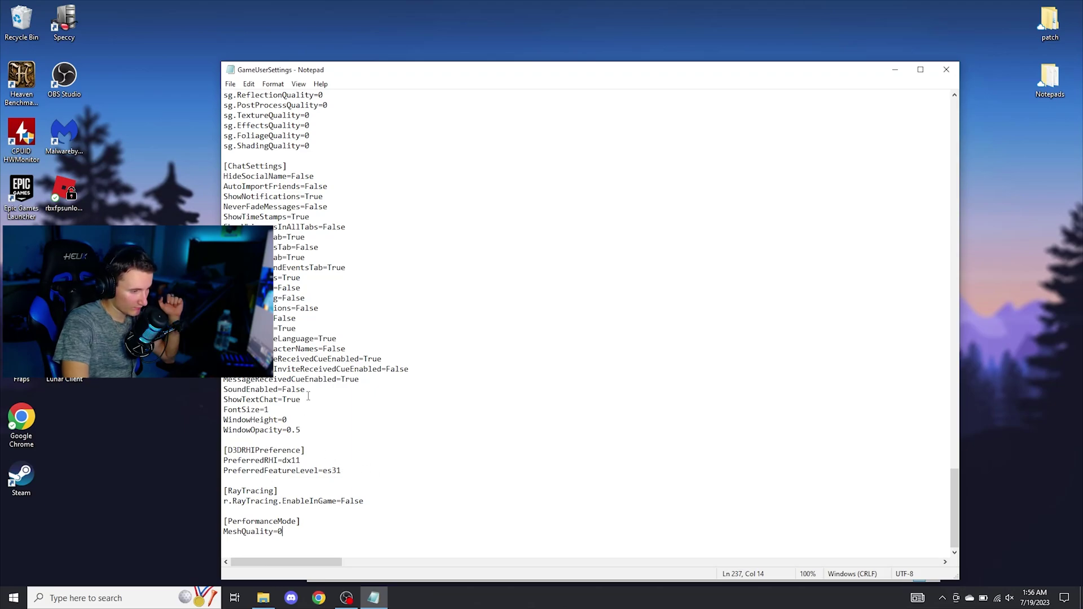
scroll(321, 137, up, 2)
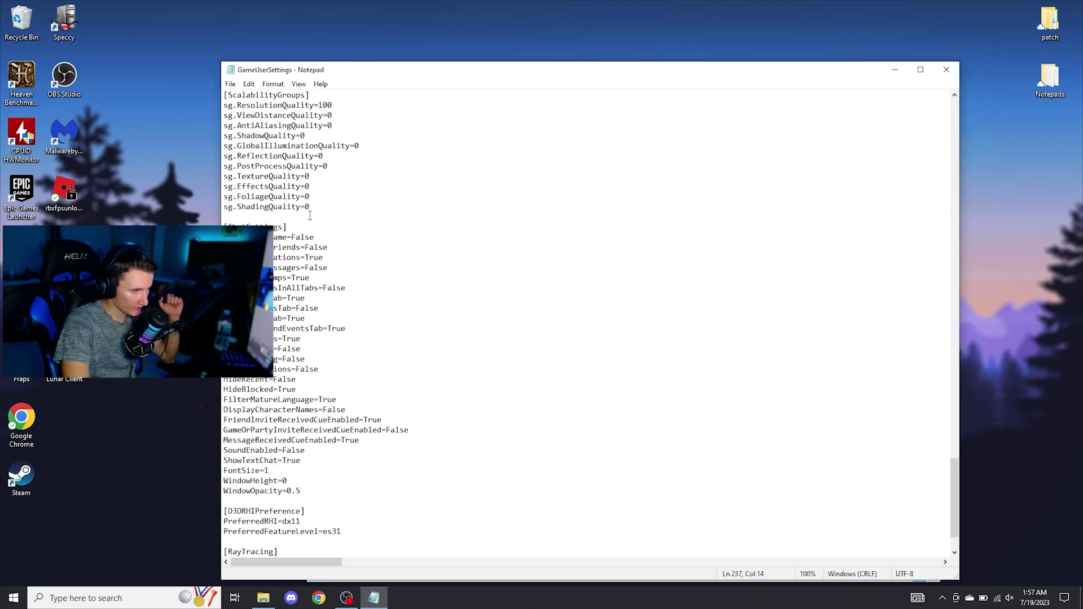
drag(311, 206, 316, 79)
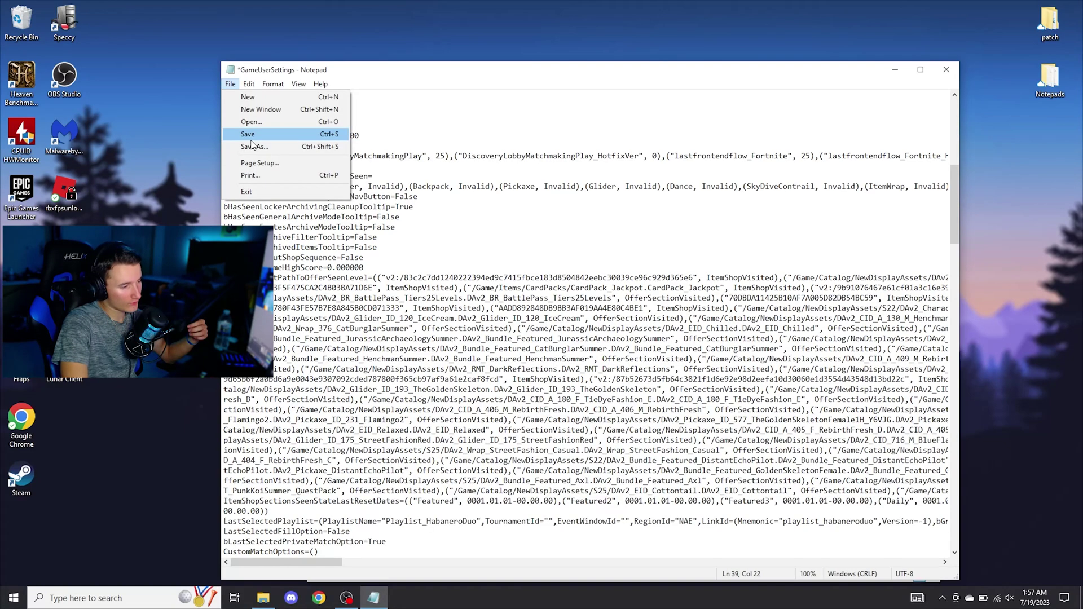
click(603, 96)
Make GameUserSettings read-only in its Properties, apply it, and close File Explorer
click(946, 70)
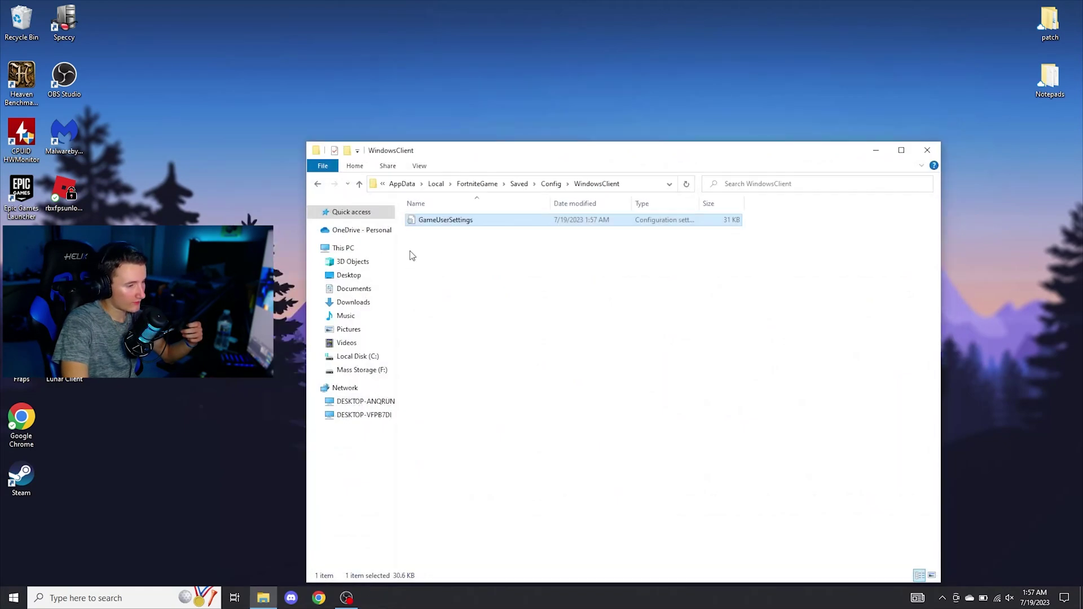
right_click(435, 220)
click(447, 436)
click(496, 434)
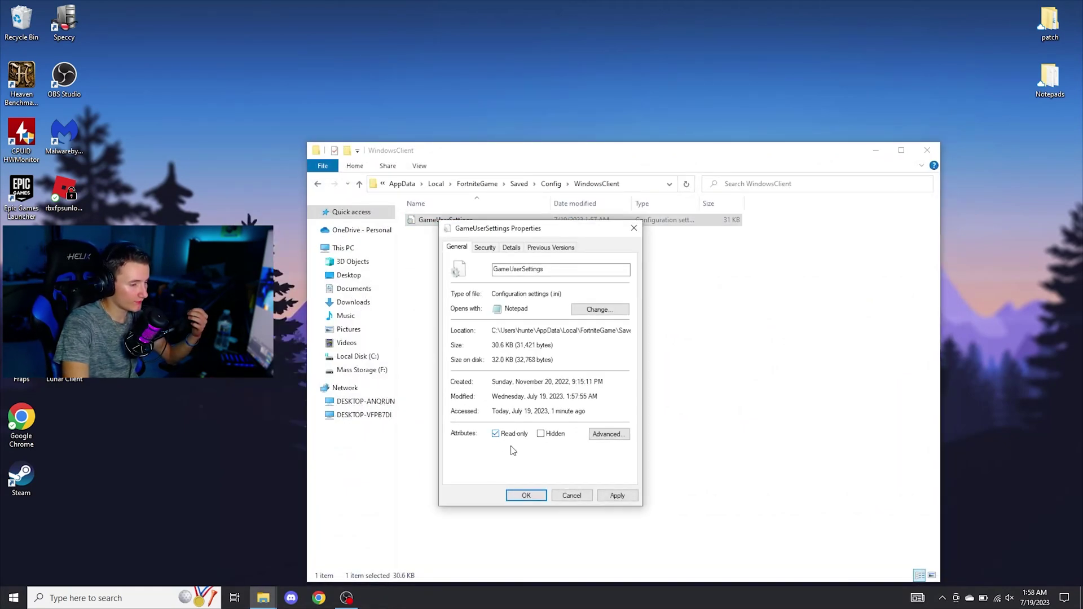
click(613, 495)
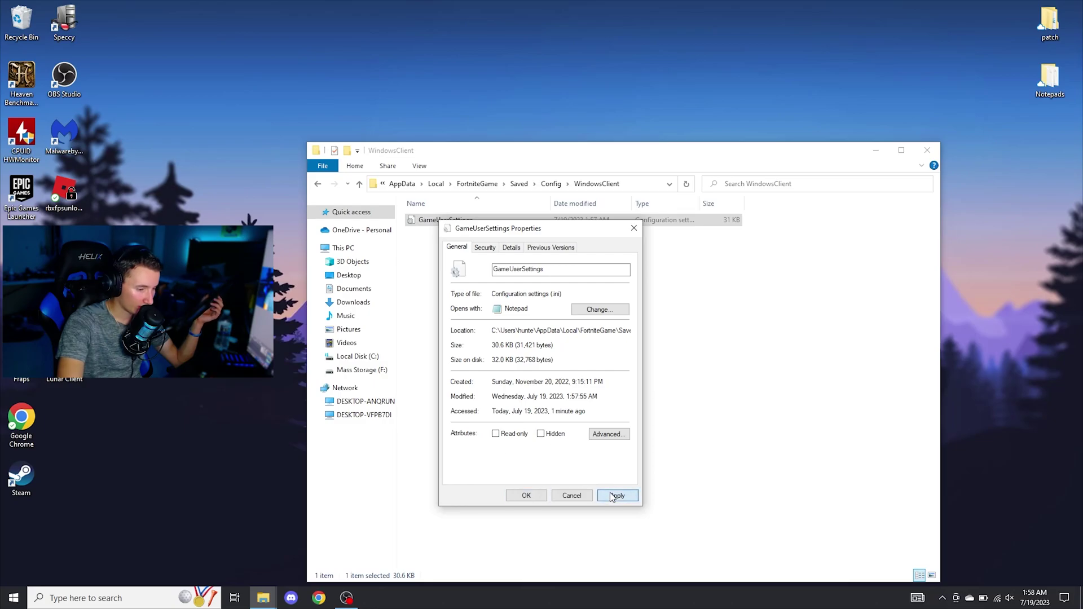
click(526, 496)
click(926, 148)
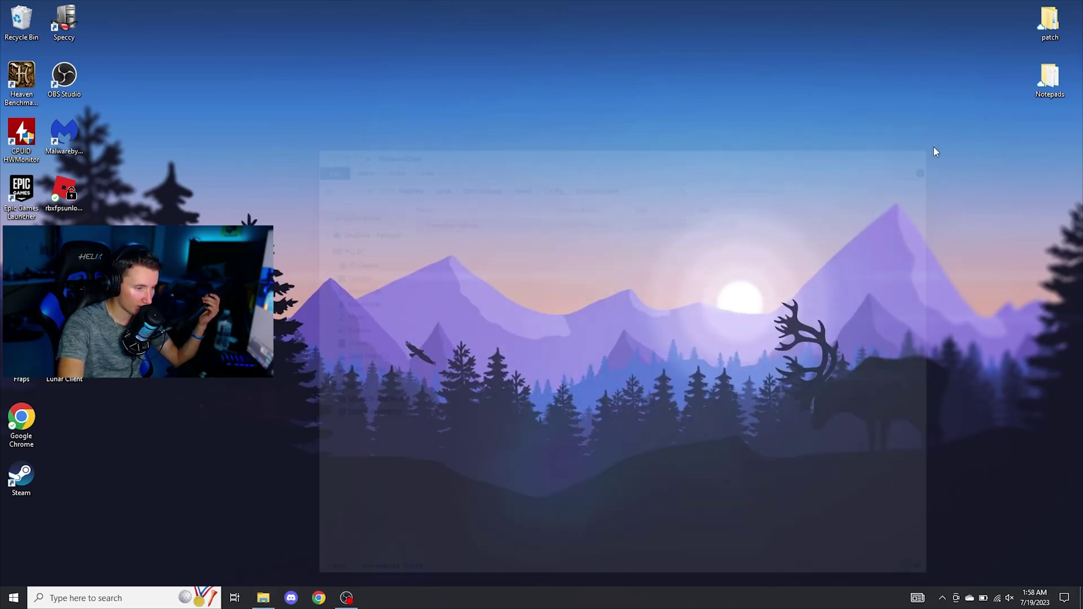
Turn on Chrome's Memory Saver under Performance, then search settings for 'HArd'
click(318, 598)
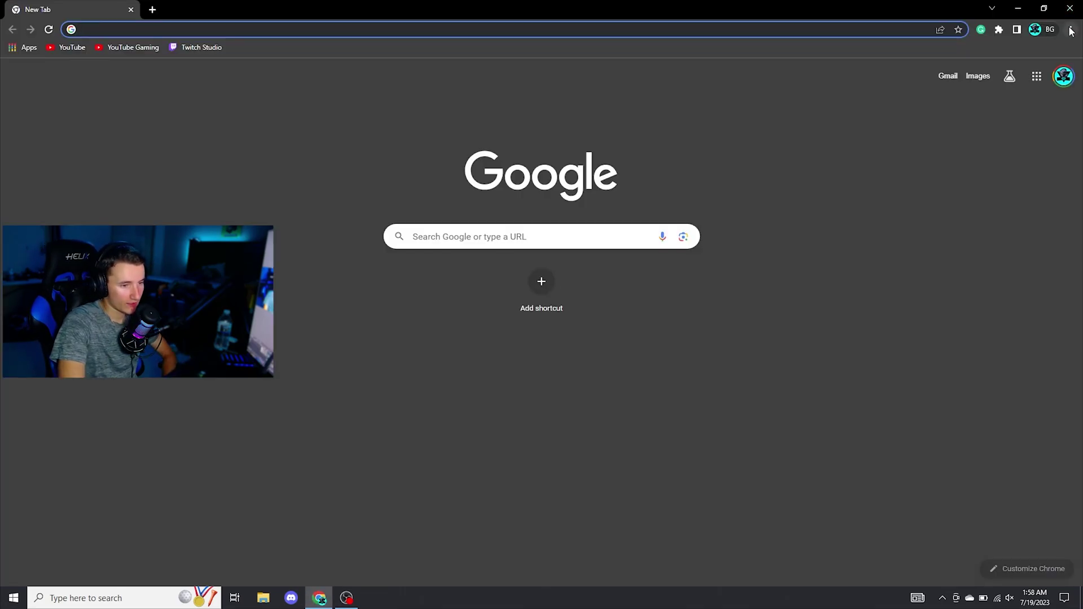
click(1070, 29)
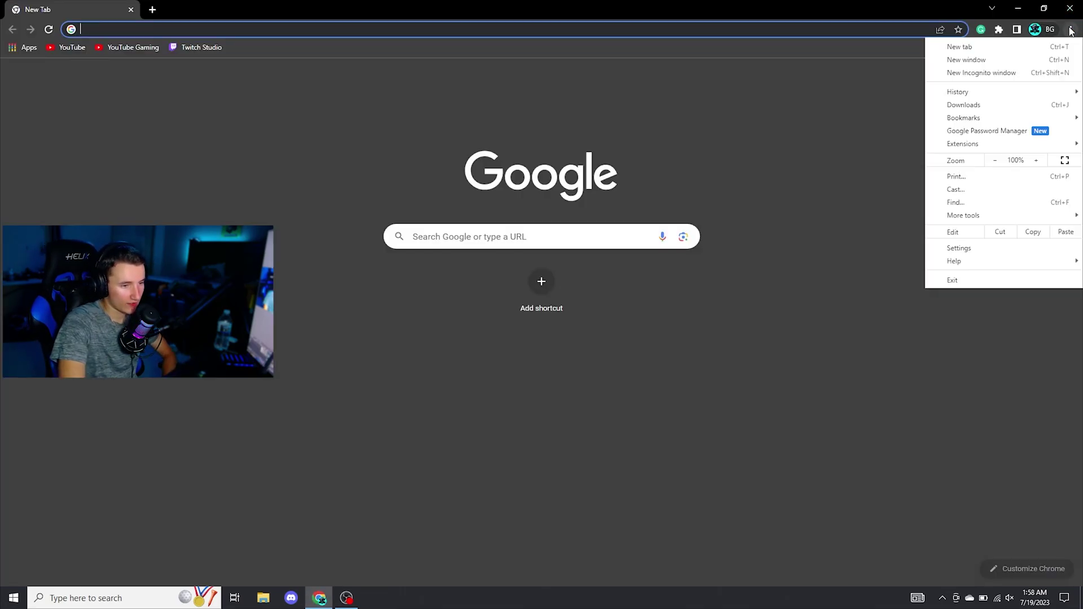
click(975, 251)
click(51, 172)
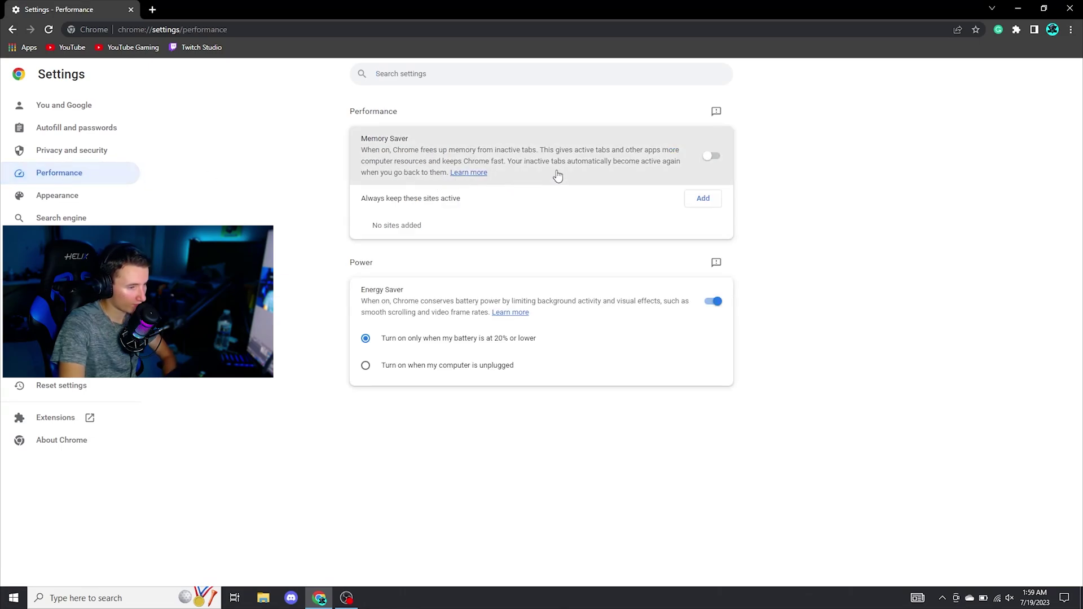
click(711, 157)
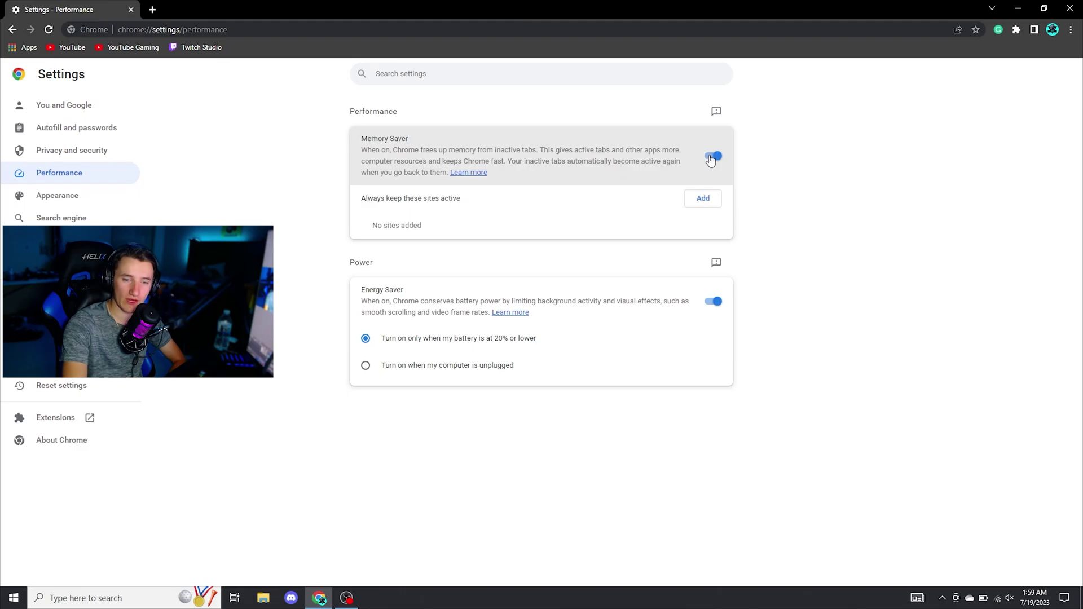
click(411, 80)
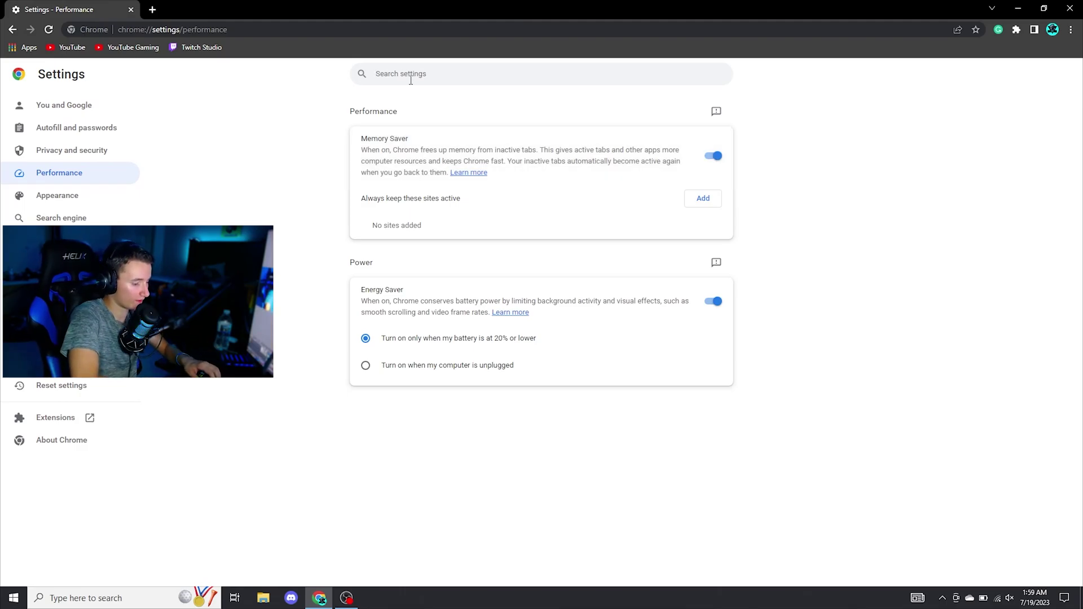
text(HArd)
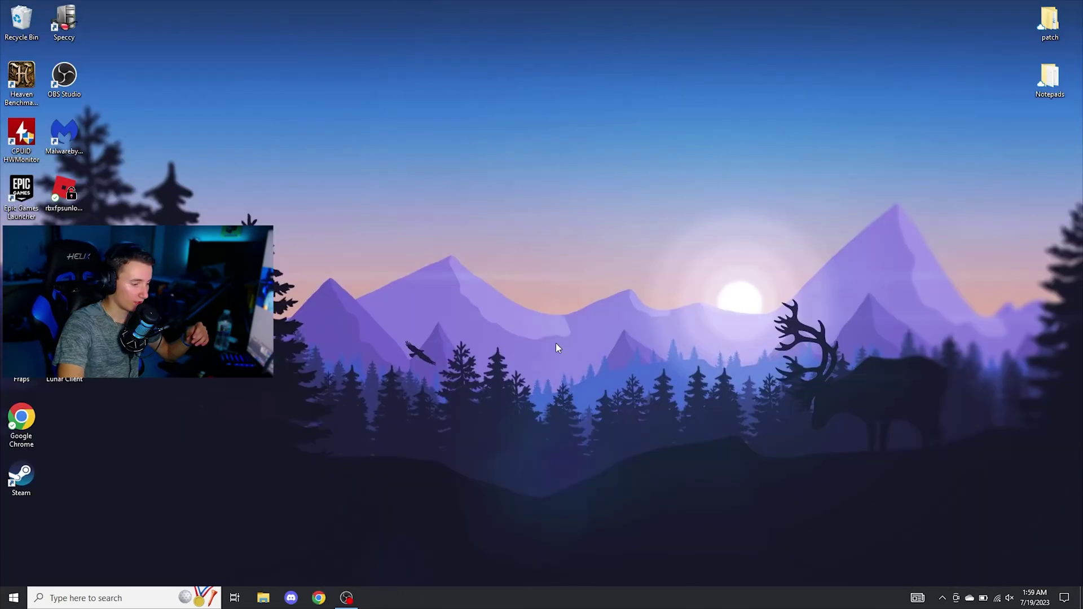
Launch Discord and disable the in-game overlay in User Settings > Game Overlay
click(291, 598)
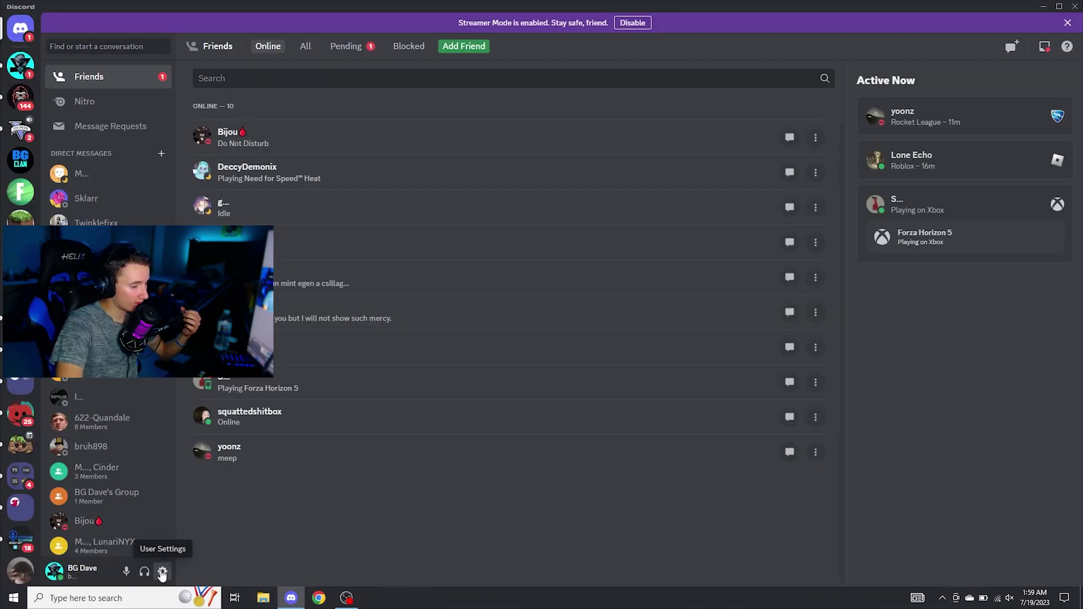
click(163, 572)
scroll(307, 333, down, 10)
click(313, 505)
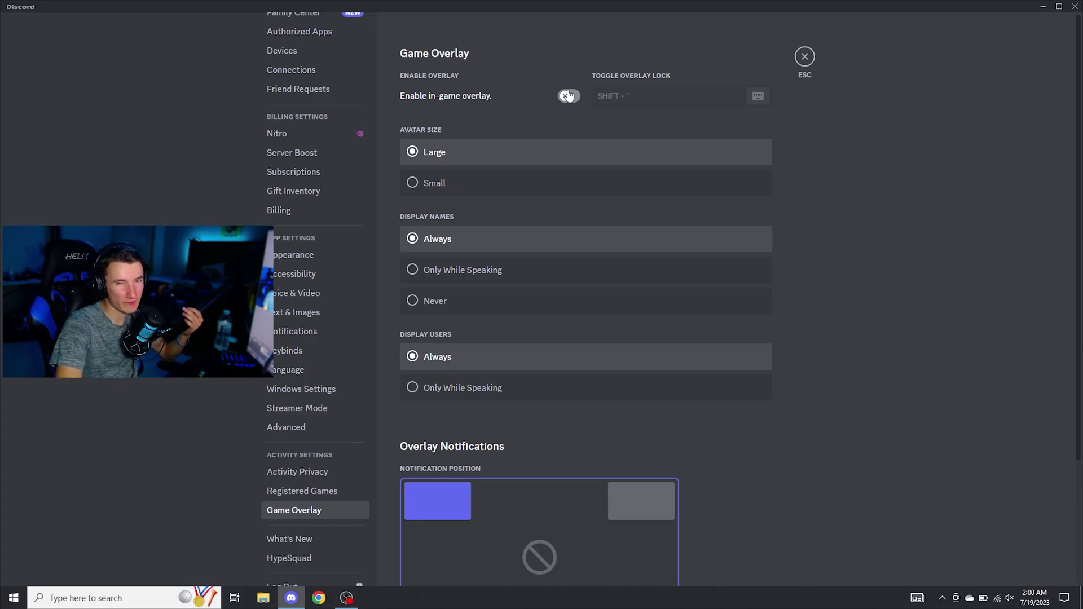
Turn off Hardware Acceleration on the Advanced page and close Discord
scroll(249, 519, down, 2)
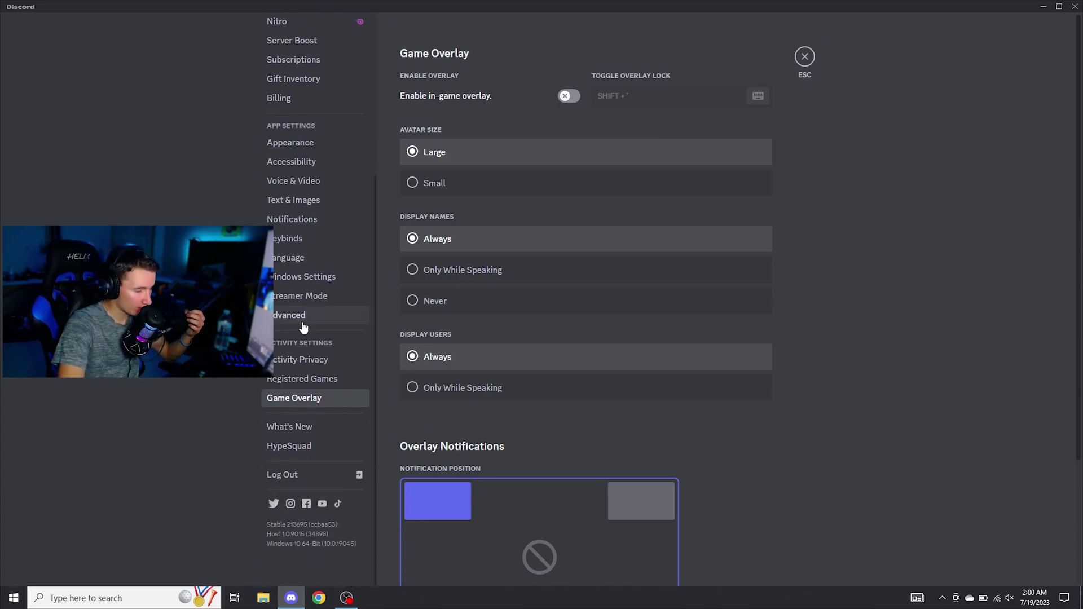
click(303, 320)
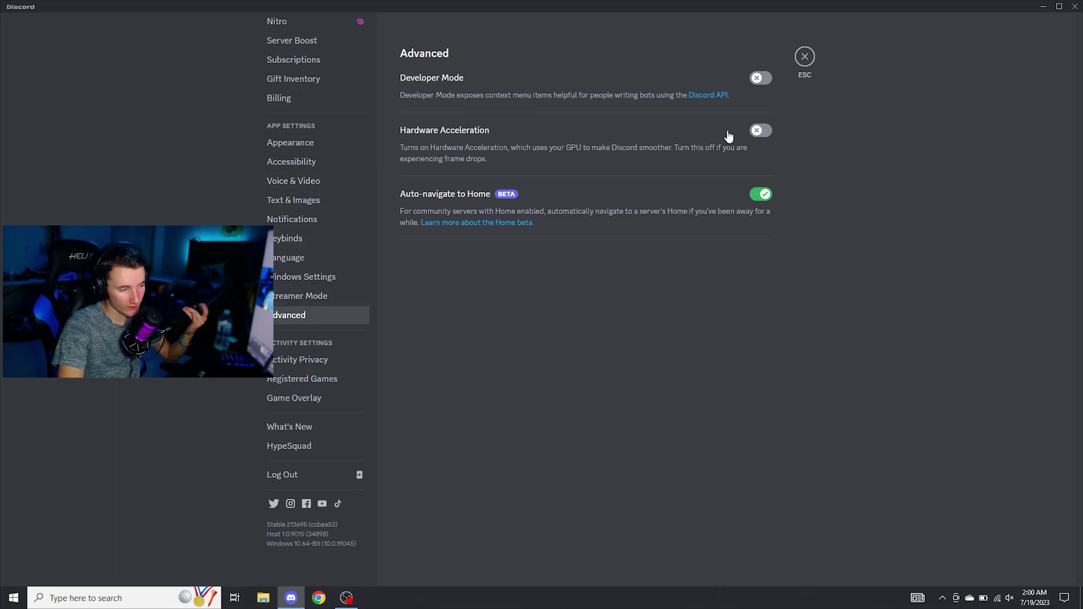
click(1076, 7)
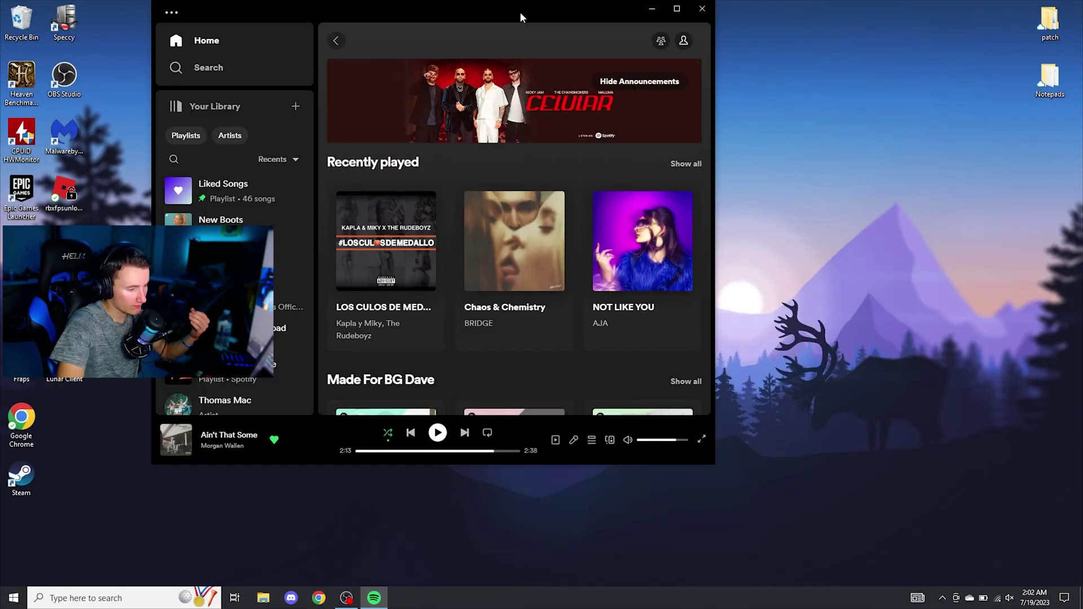
Check Spotify's hardware acceleration setting under Compatibility, close Spotify, and open the desktop context menu
click(684, 41)
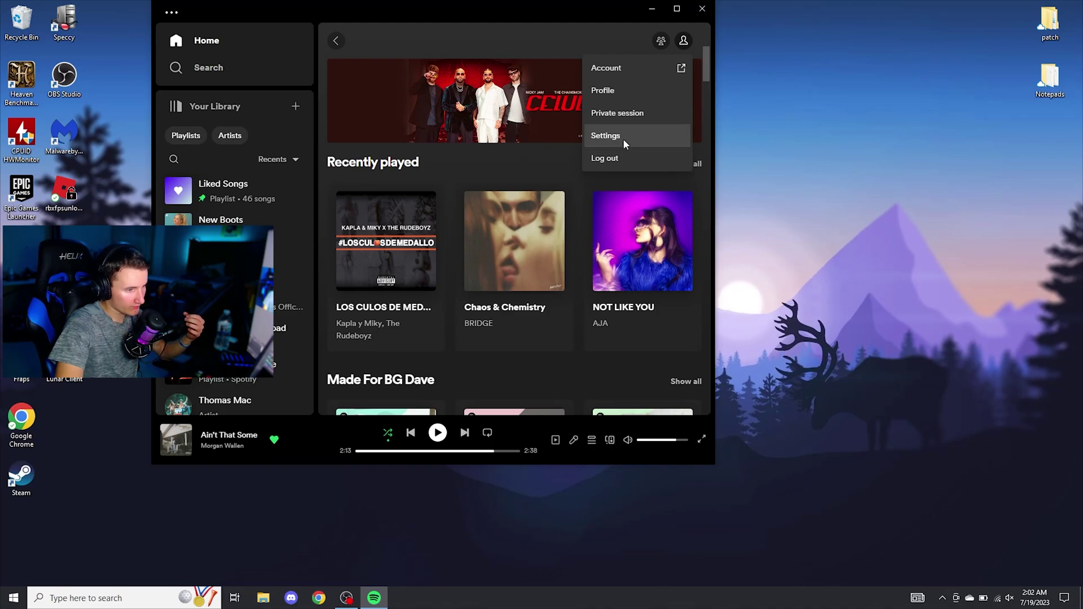
click(624, 143)
scroll(482, 282, down, 20)
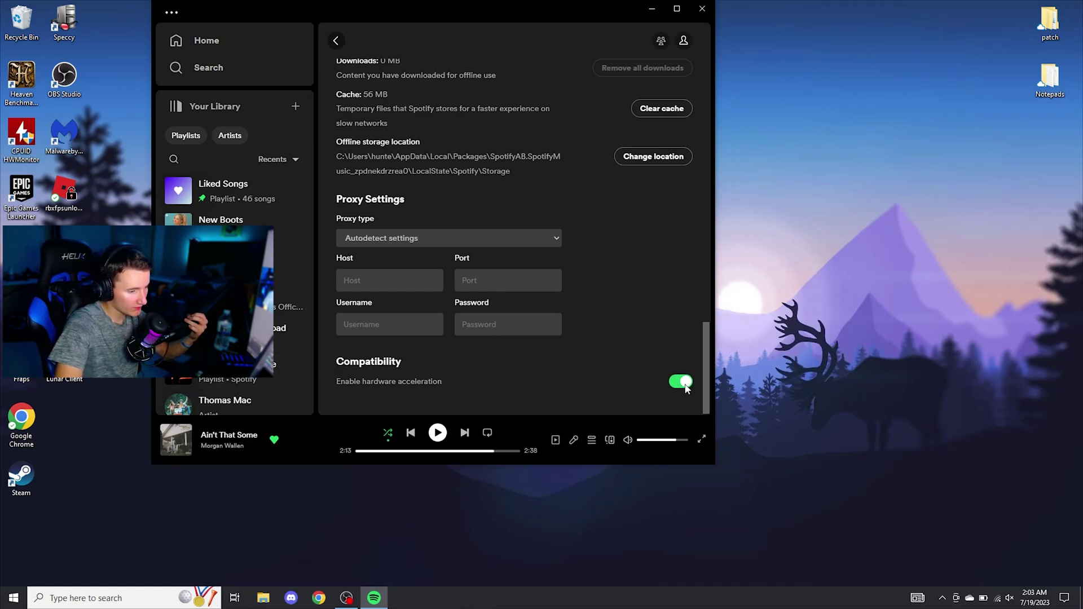
scroll(539, 243, up, 15)
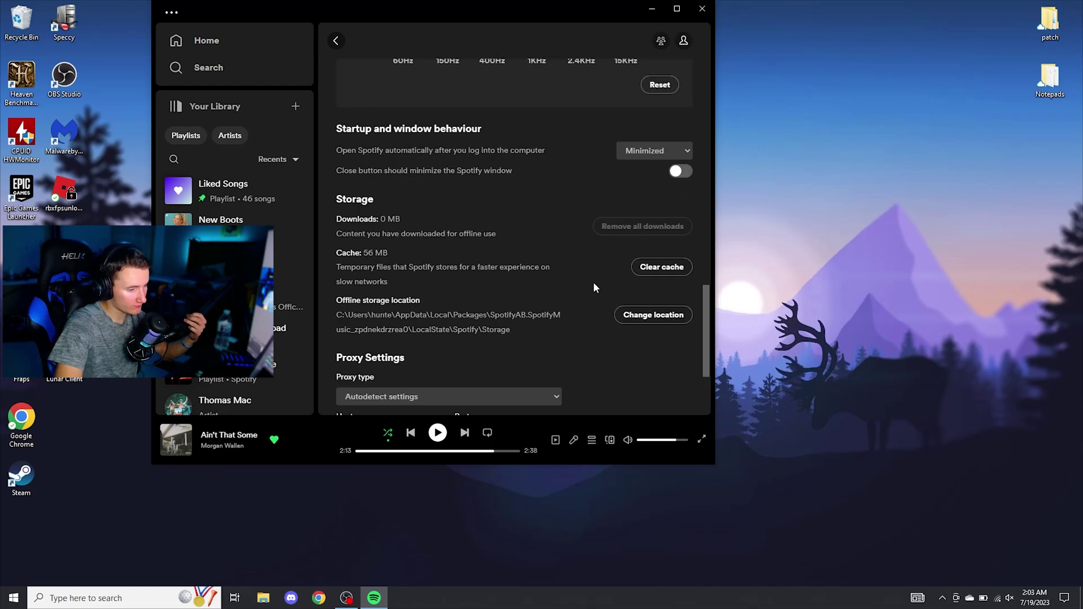
click(702, 9)
right_click(580, 378)
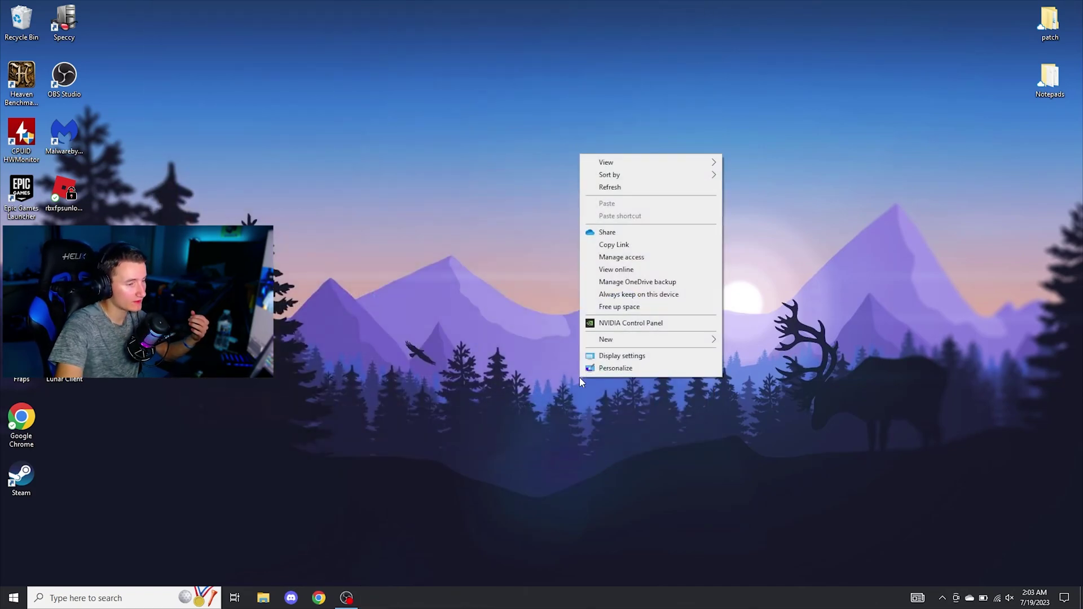
Search Start for 'Power options' and open the power plans page with High Performance selected
click(418, 370)
key(super)
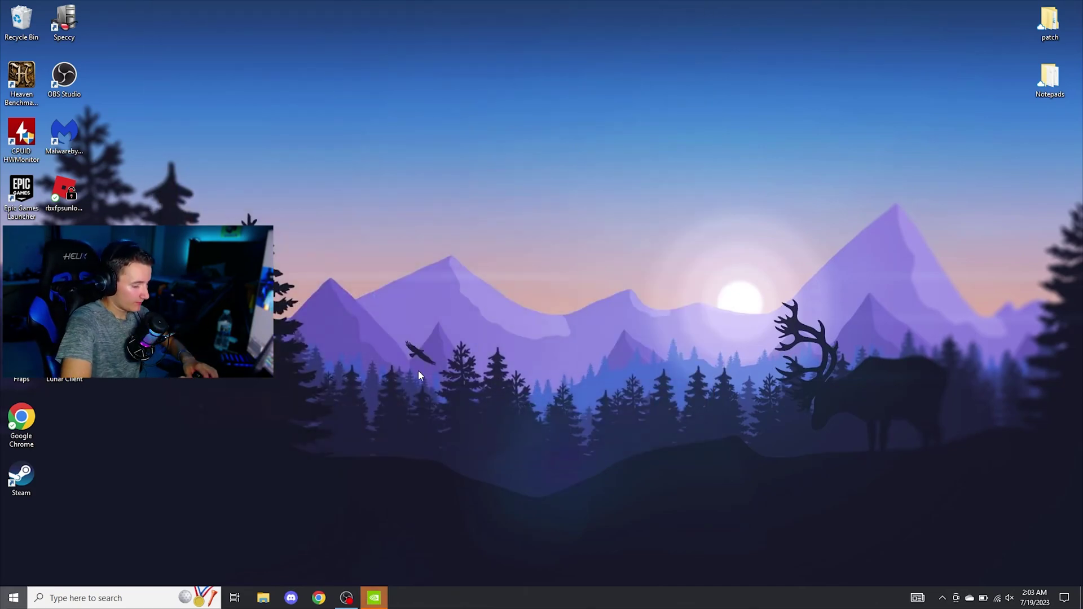
text(Power op)
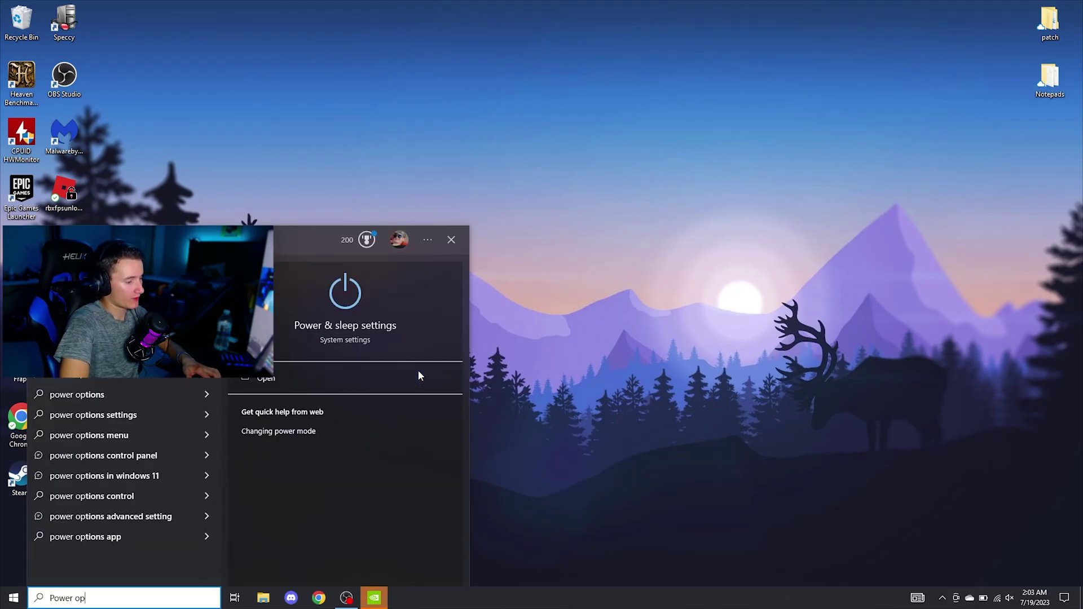
text(tions)
key(Return)
click(462, 146)
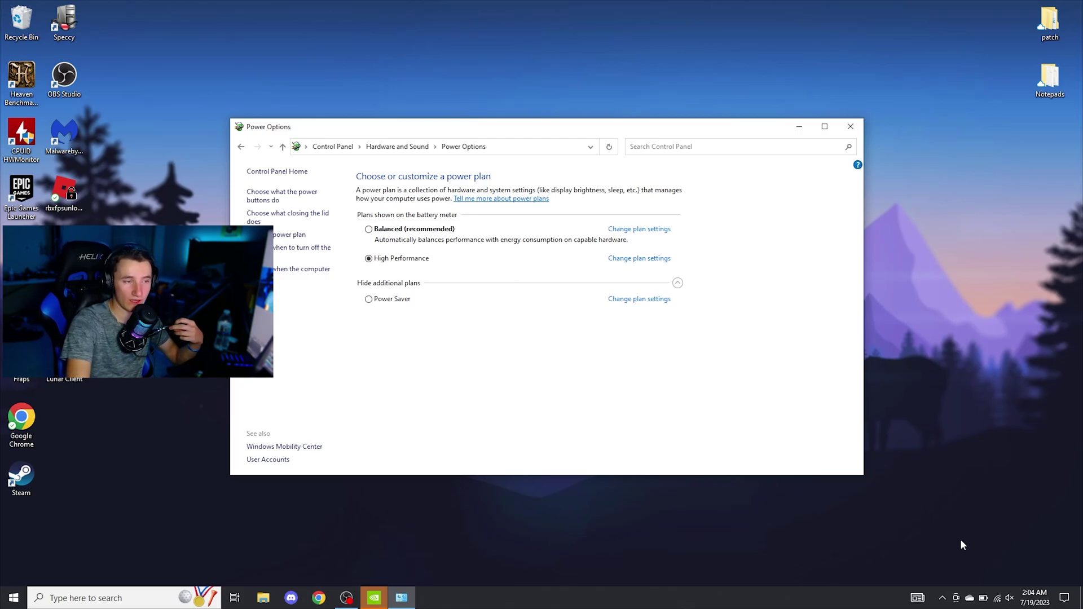
Close Power Options and open NVIDIA Control Panel's Manage 3D Settings page from the desktop menu
key(alt+F4)
right_click(247, 332)
click(271, 503)
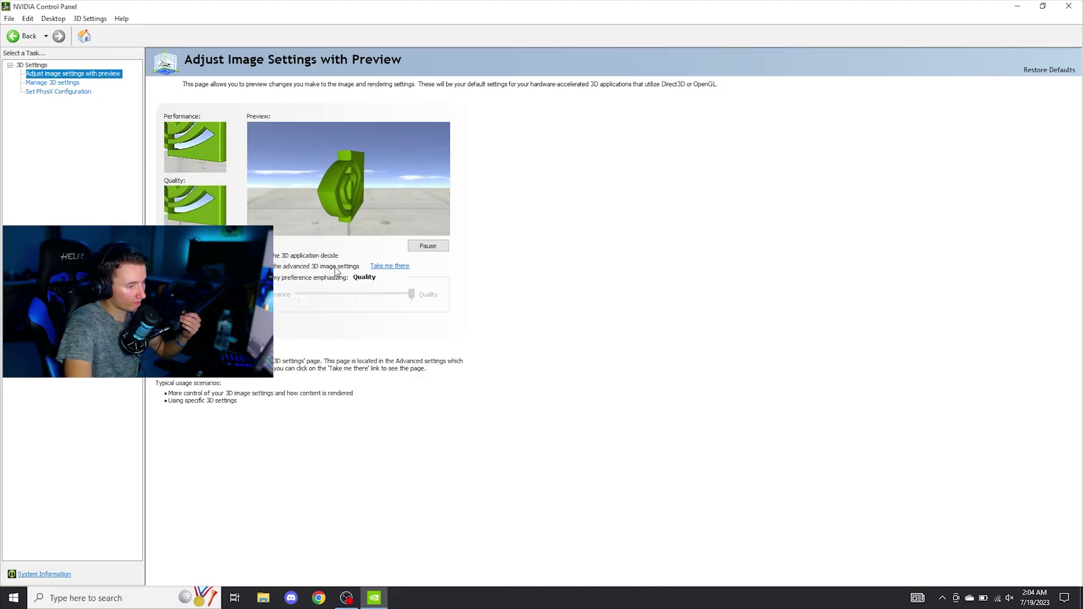
click(389, 266)
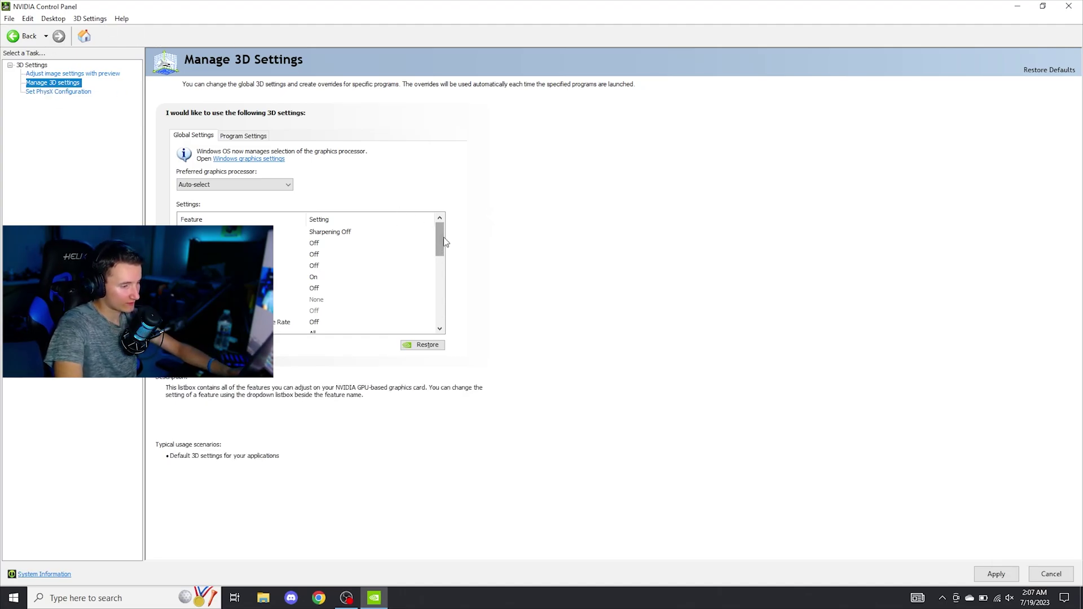
Review the global 3D settings, with Power management at Prefer maximum performance, then close the panel
scroll(443, 242, down, 1)
scroll(443, 242, up, 1)
scroll(443, 242, down, 1)
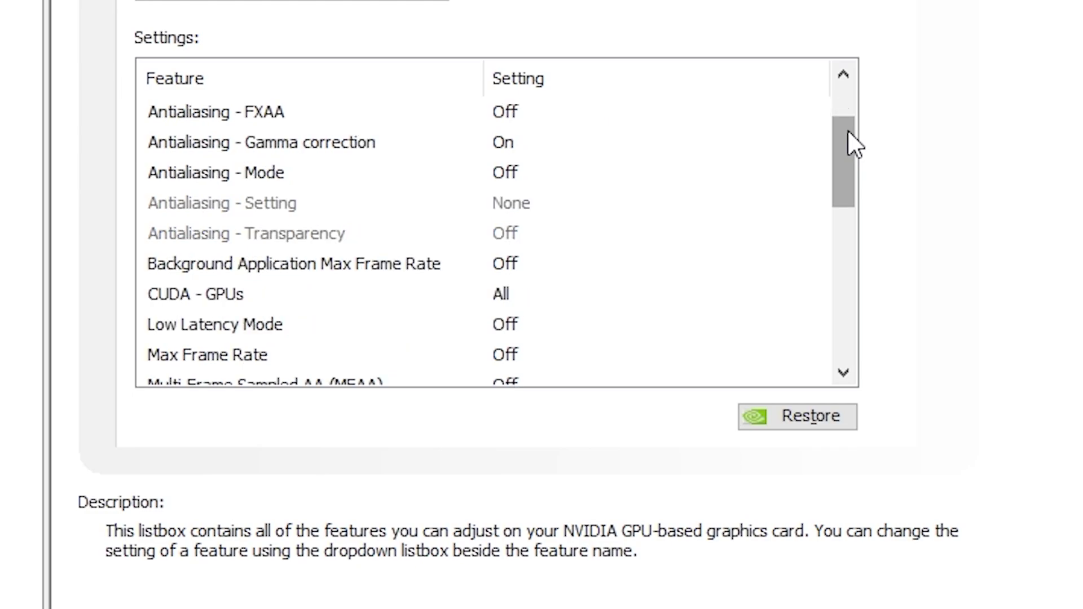
scroll(848, 130, down, 1)
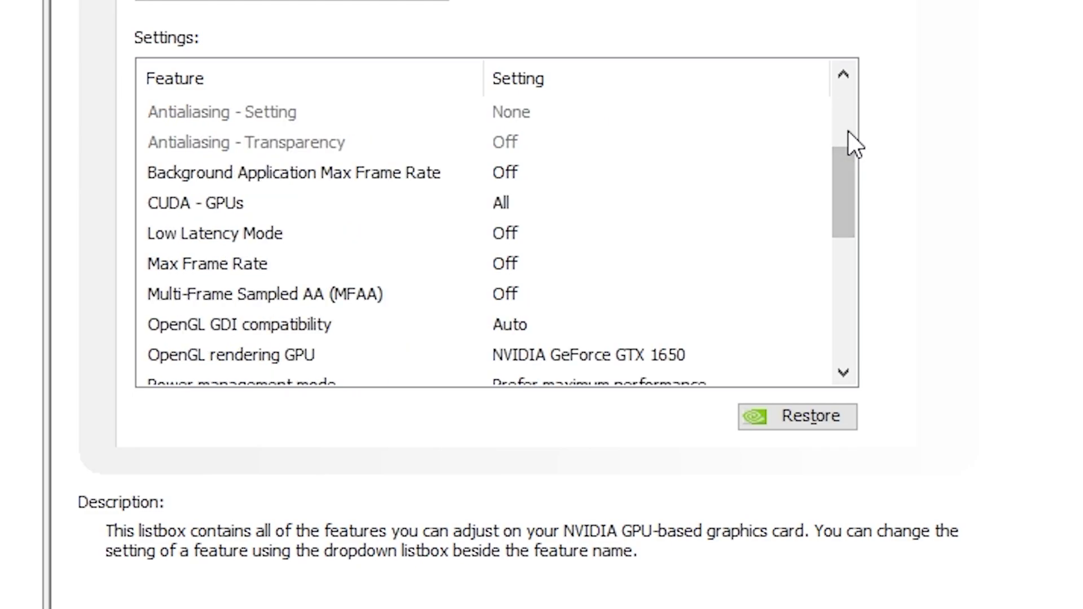
scroll(854, 143, down, 1)
scroll(854, 144, down, 1)
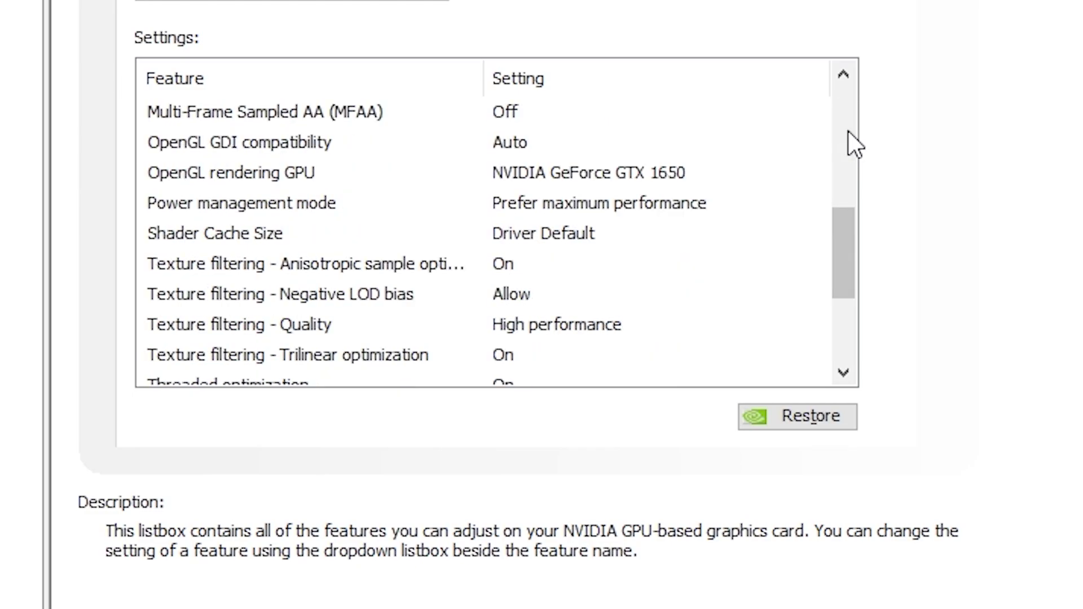
scroll(848, 131, down, 1)
scroll(848, 131, down, 1)
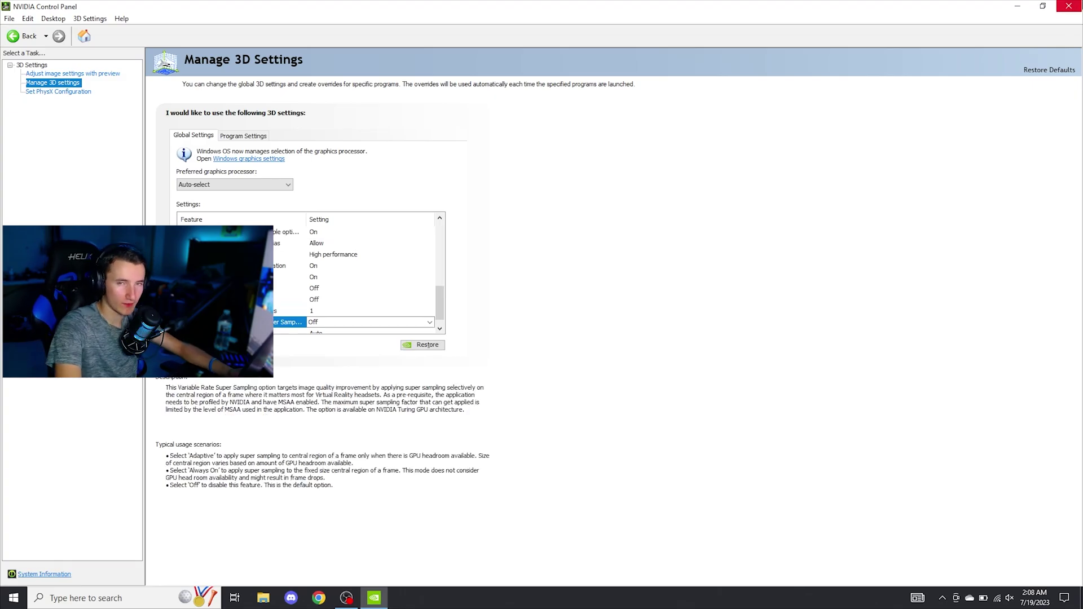
click(1069, 6)
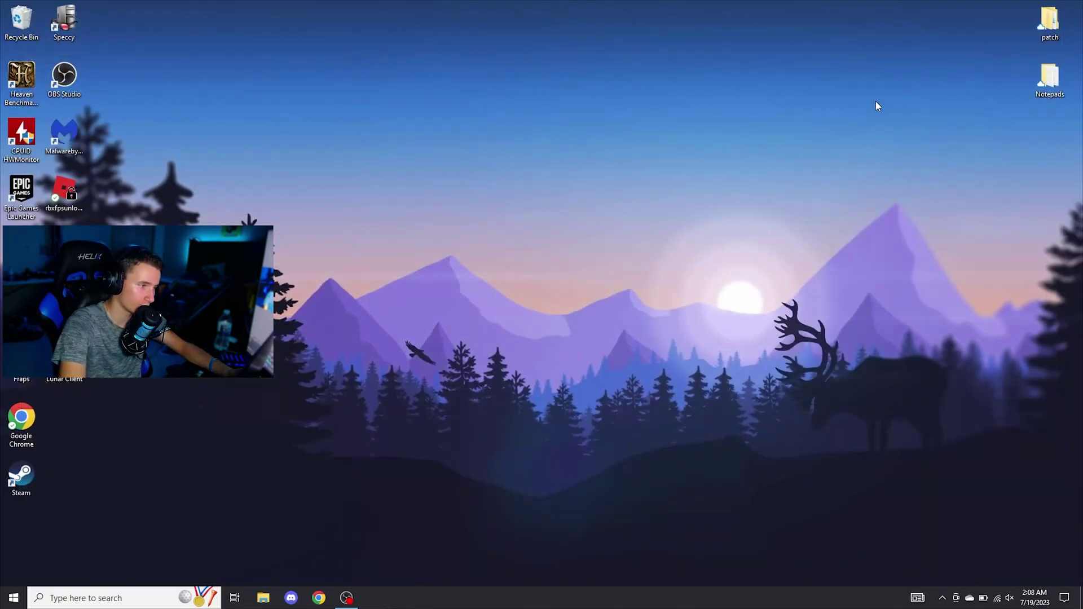
Open the %temp% folder through the Run dialog
key(super+r)
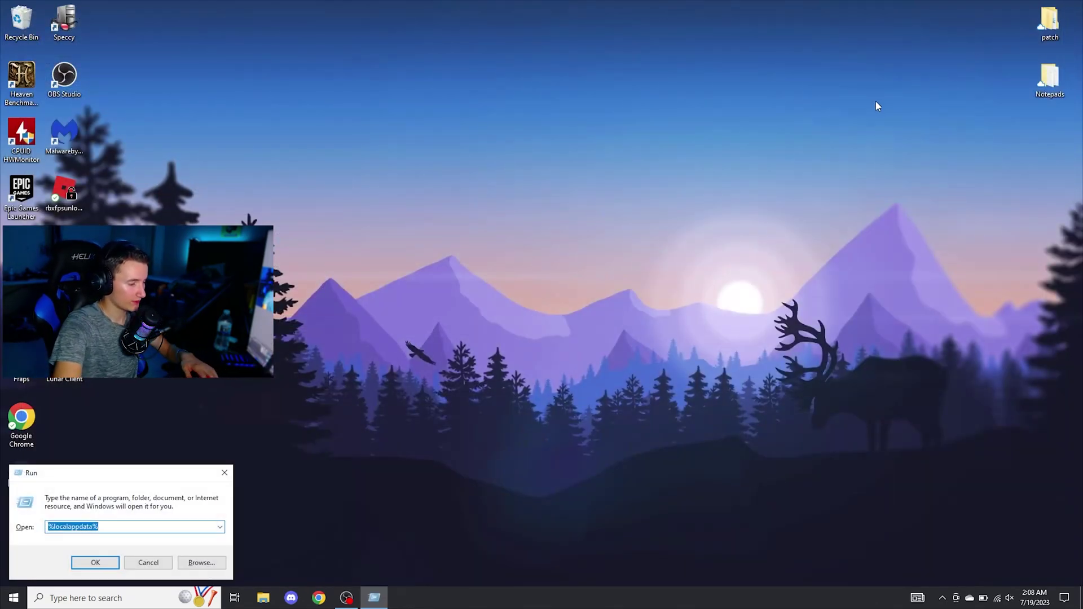
text(%temp)
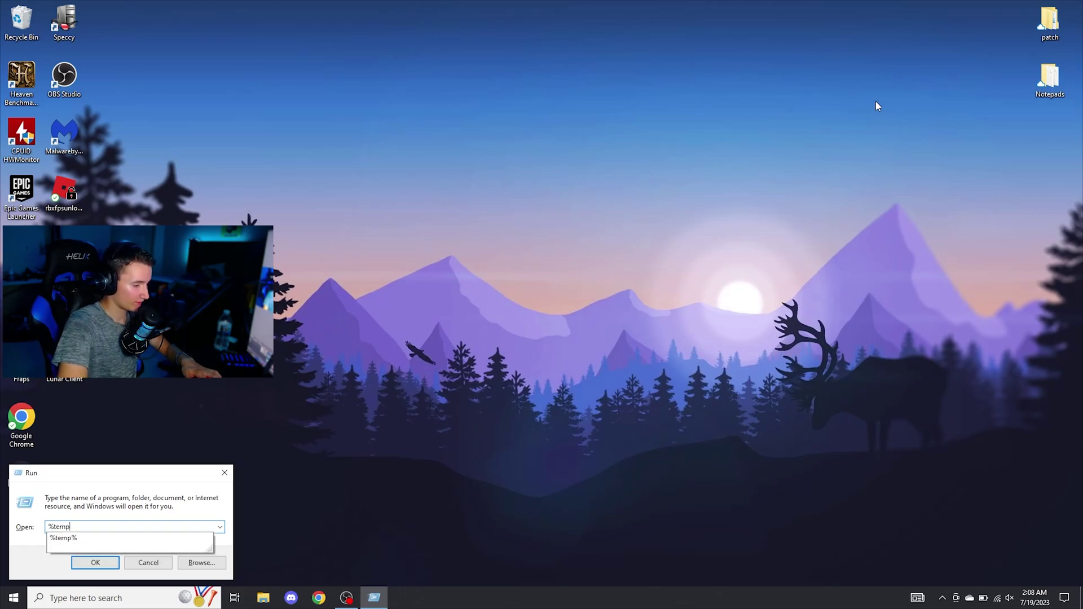
text(%)
key(Return)
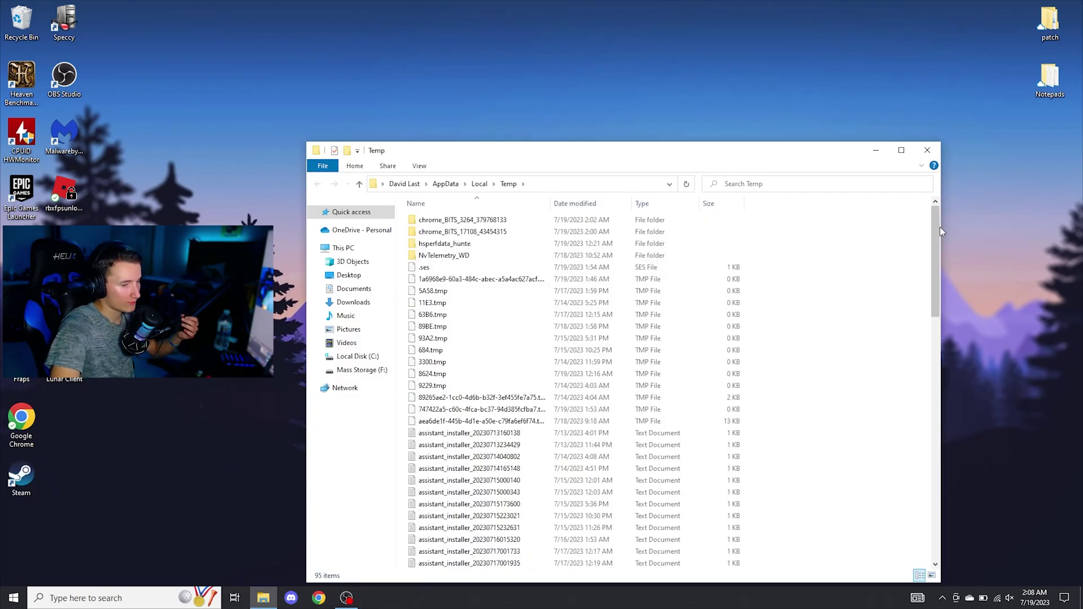
Select all temp files and delete them, skipping files still in use
drag(936, 274, 941, 521)
drag(740, 555, 671, 499)
click(762, 563)
drag(762, 563, 691, 545)
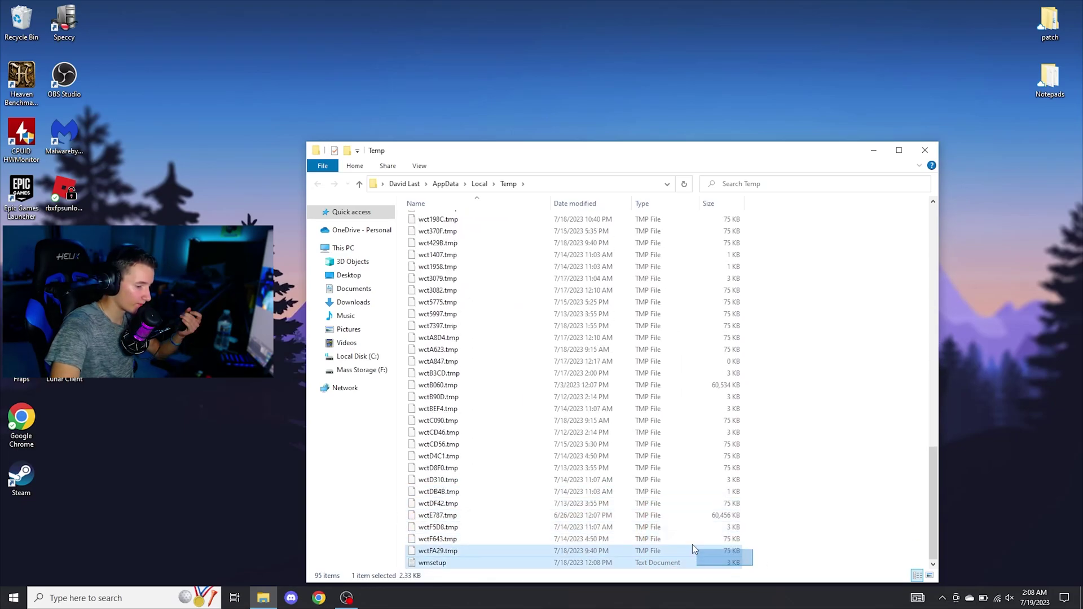
key(ctrl+a)
right_click(558, 316)
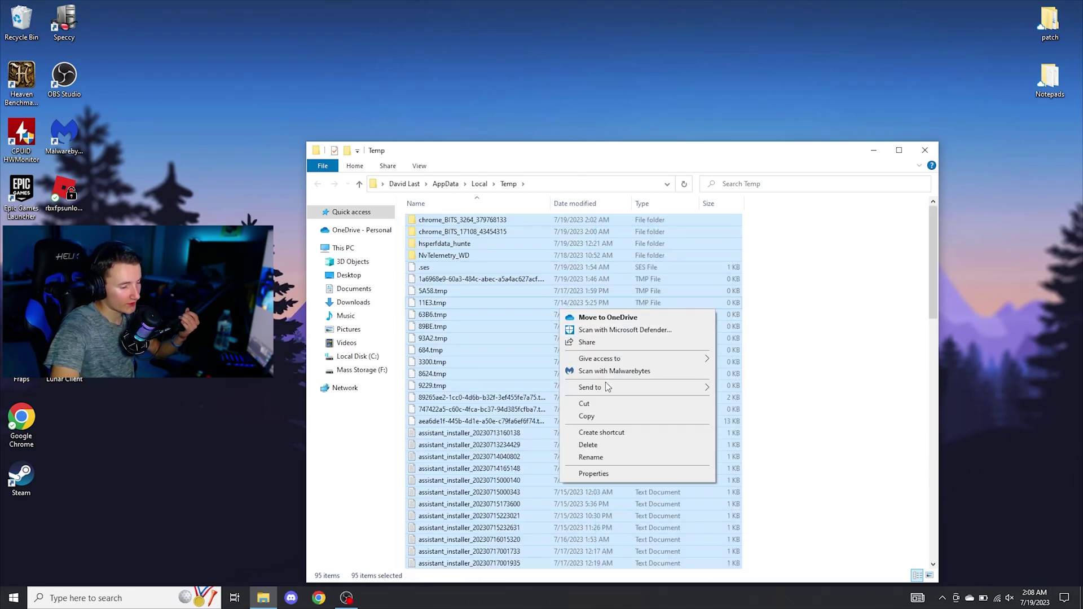
click(635, 445)
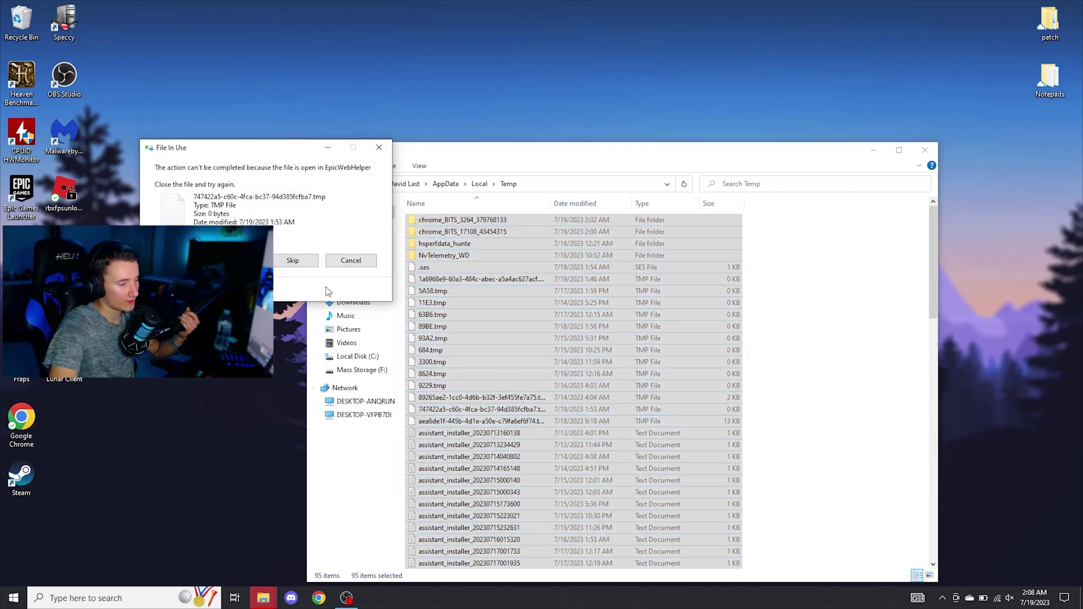
click(285, 262)
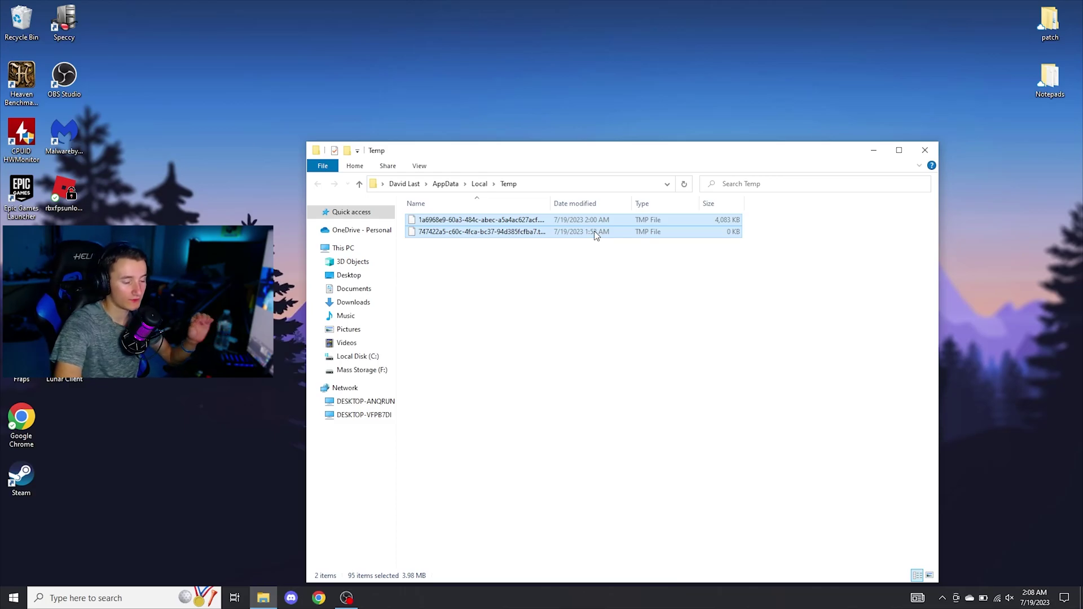
Close the Temp folder and empty the Recycle Bin, confirming permanent deletion
click(925, 150)
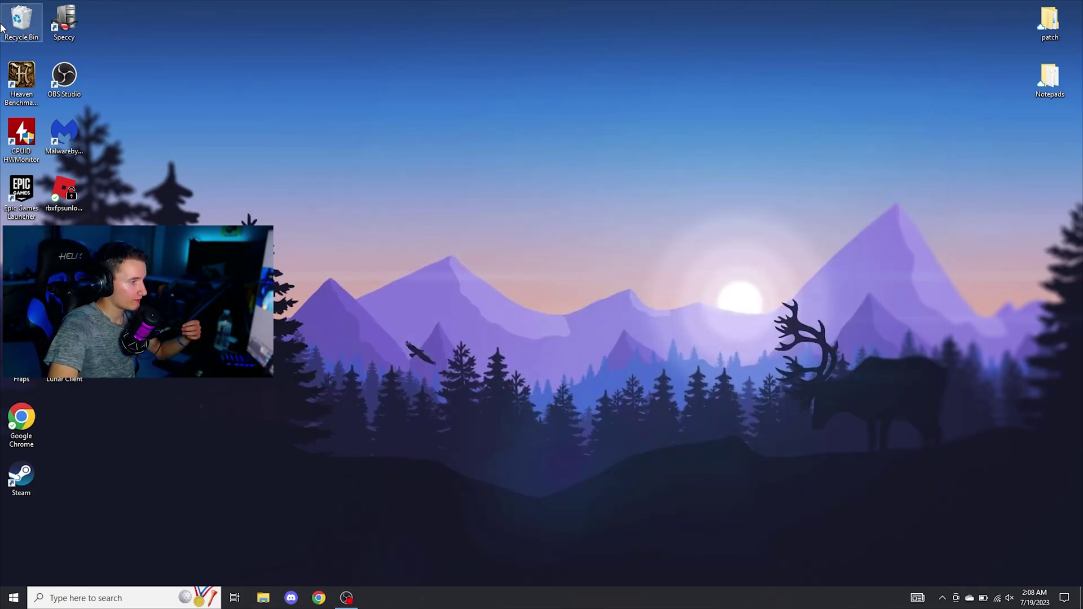
right_click(17, 16)
click(61, 36)
click(592, 305)
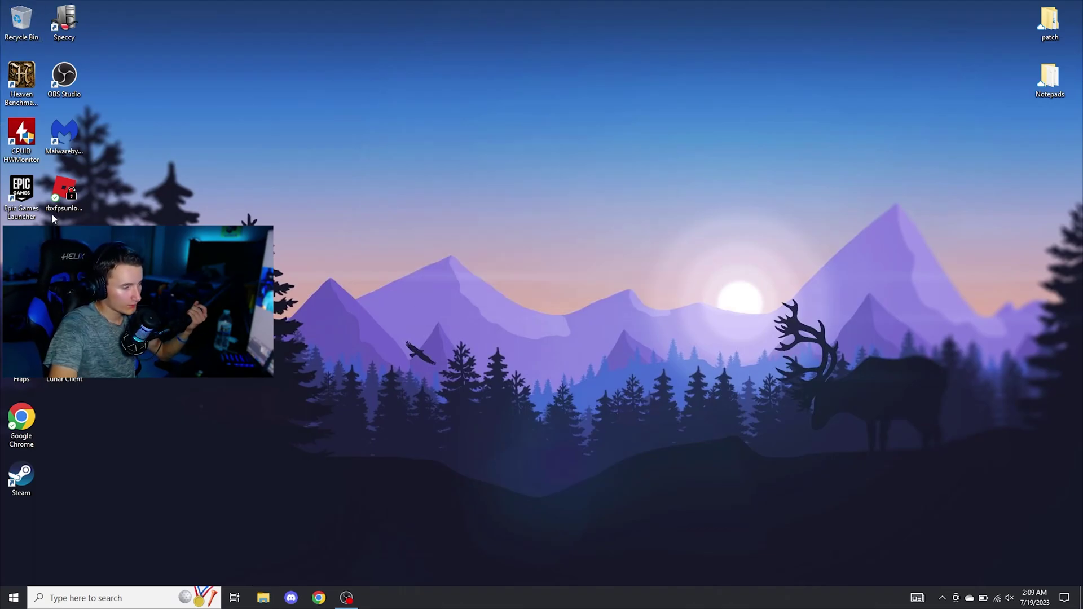
Launch Epic Games Launcher, verify Fortnite's files from the Library, and watch progress in Downloads
click(33, 212)
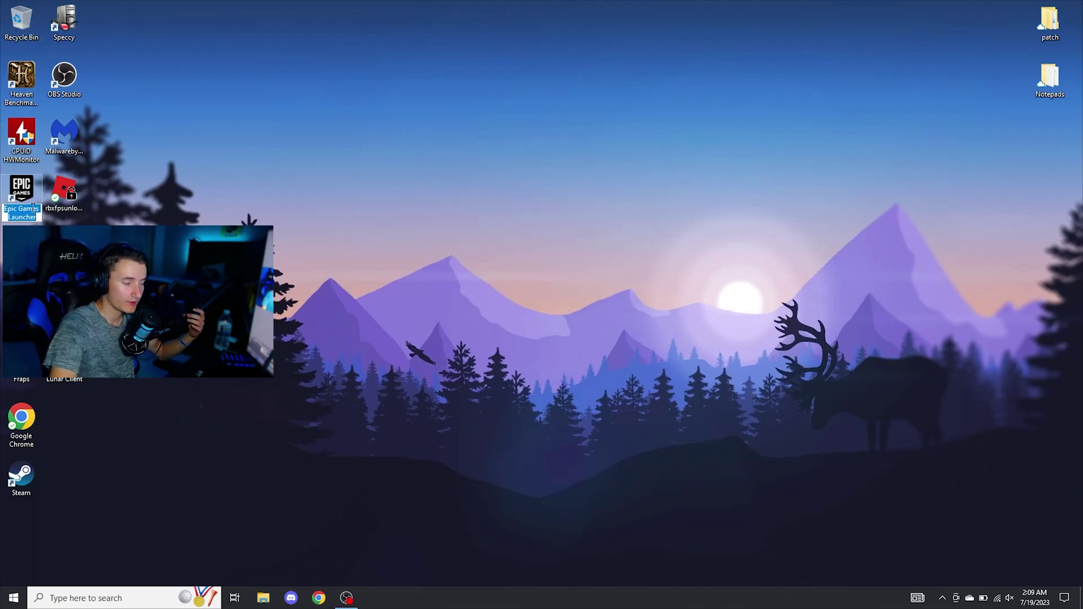
double_click(22, 189)
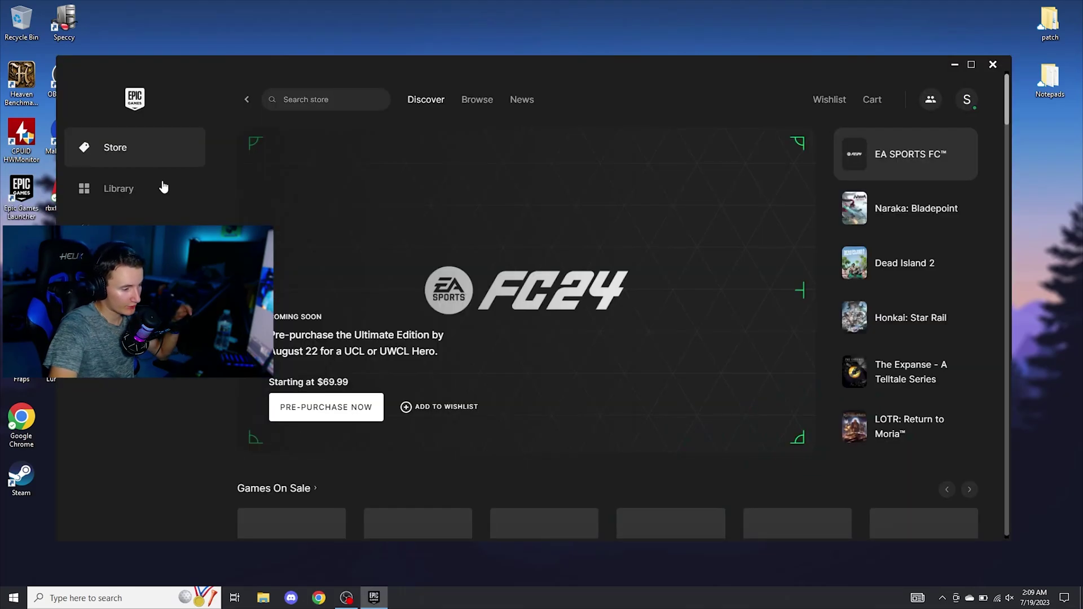
click(163, 187)
click(336, 526)
click(164, 418)
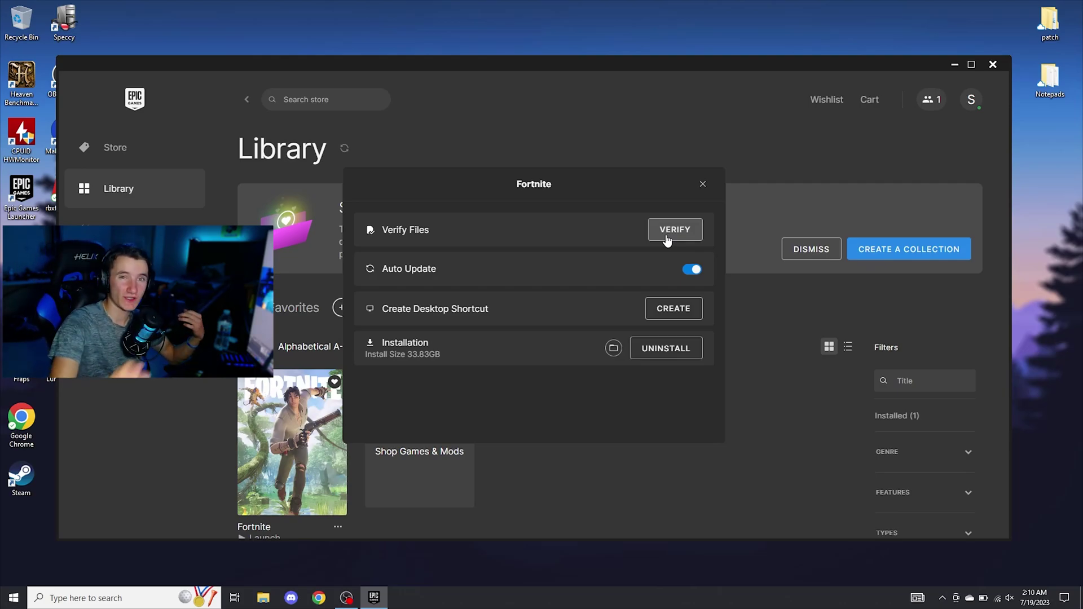
click(703, 185)
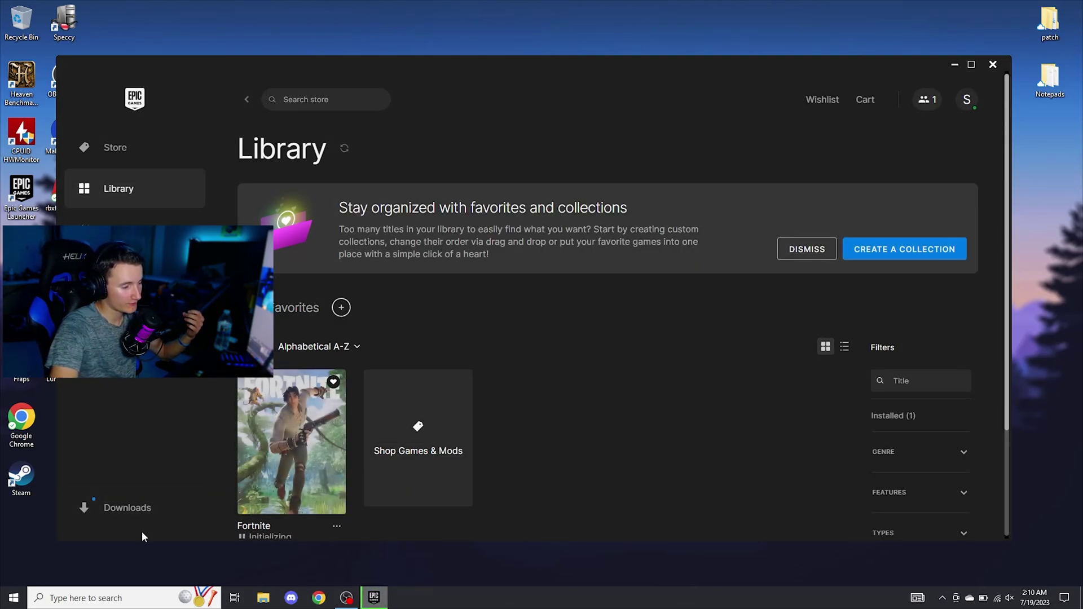
click(141, 510)
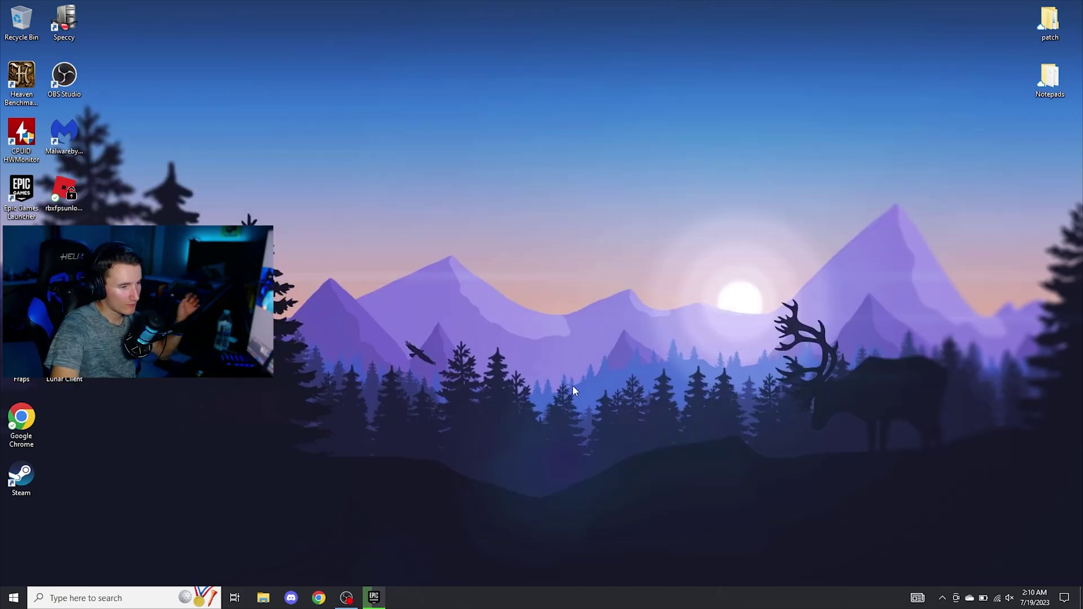
Launch MSI Afterburner via 'msi' search and set core clock +50 and memory clock +250
key(super)
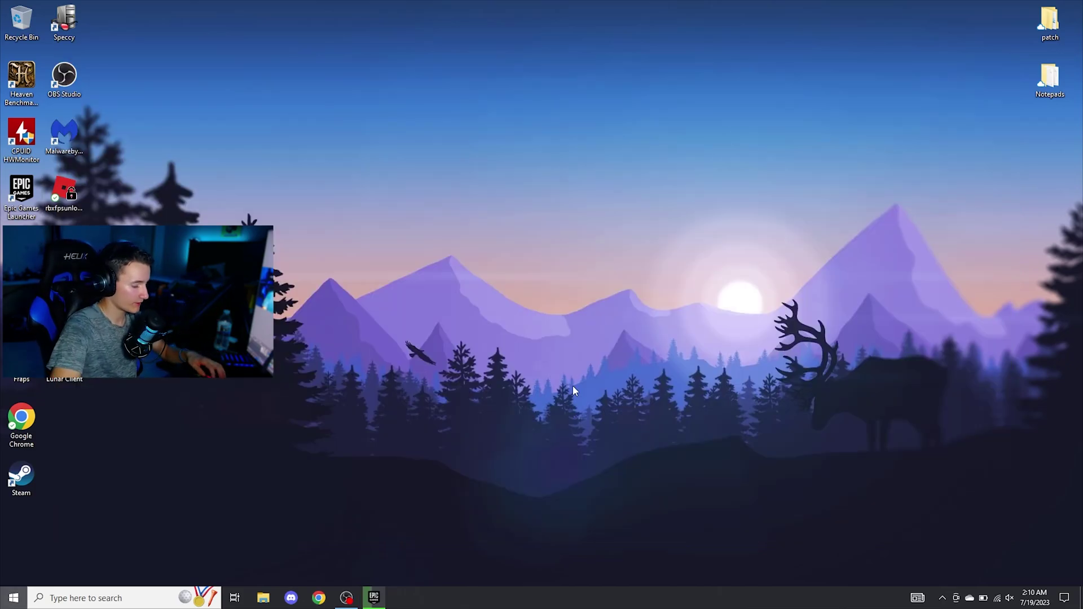
text(msi)
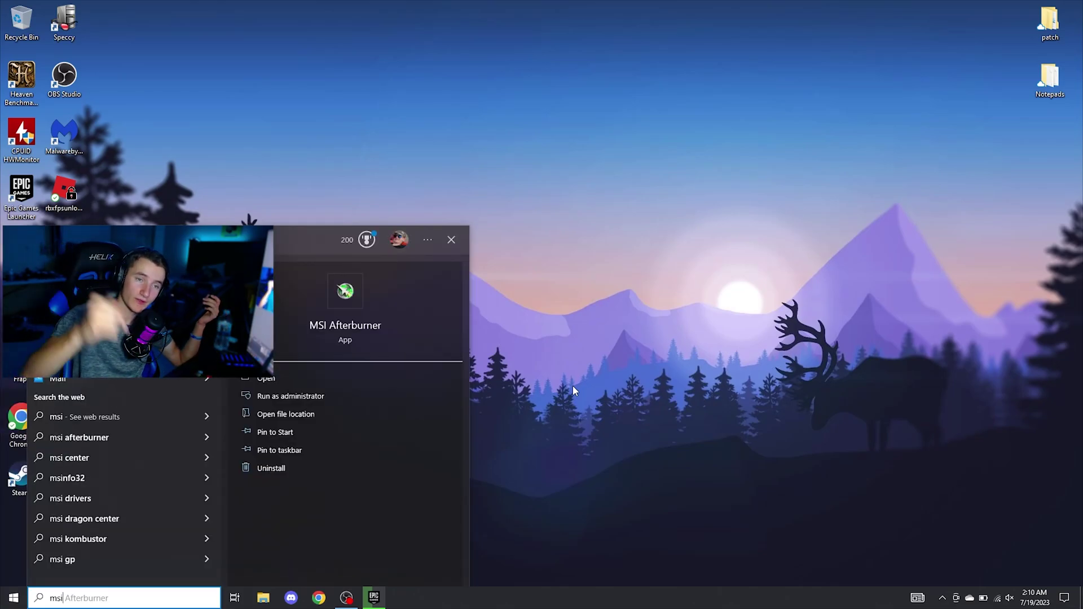
click(283, 378)
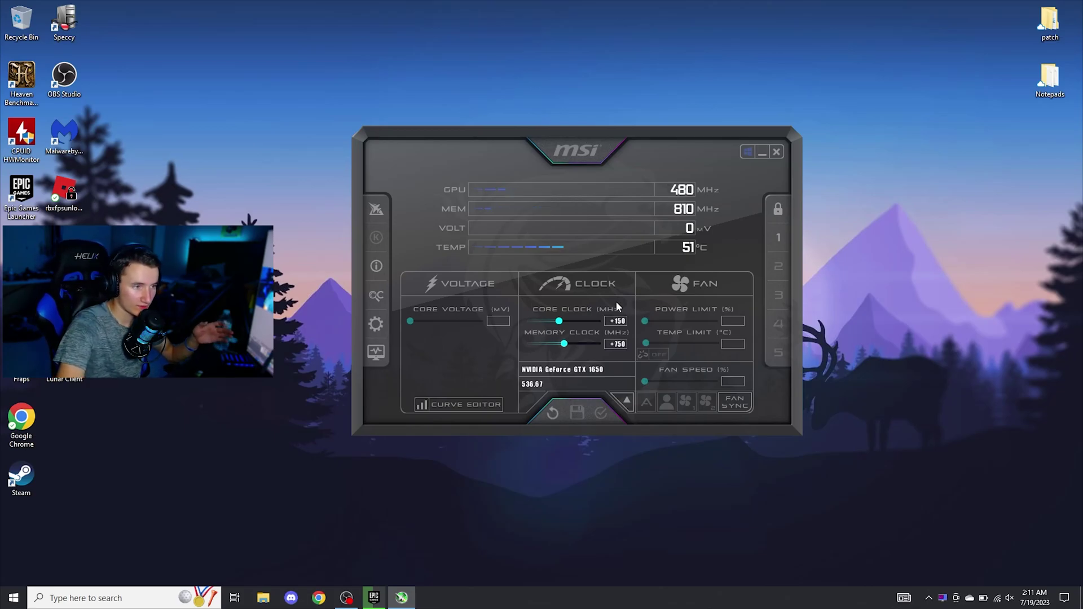
click(621, 321)
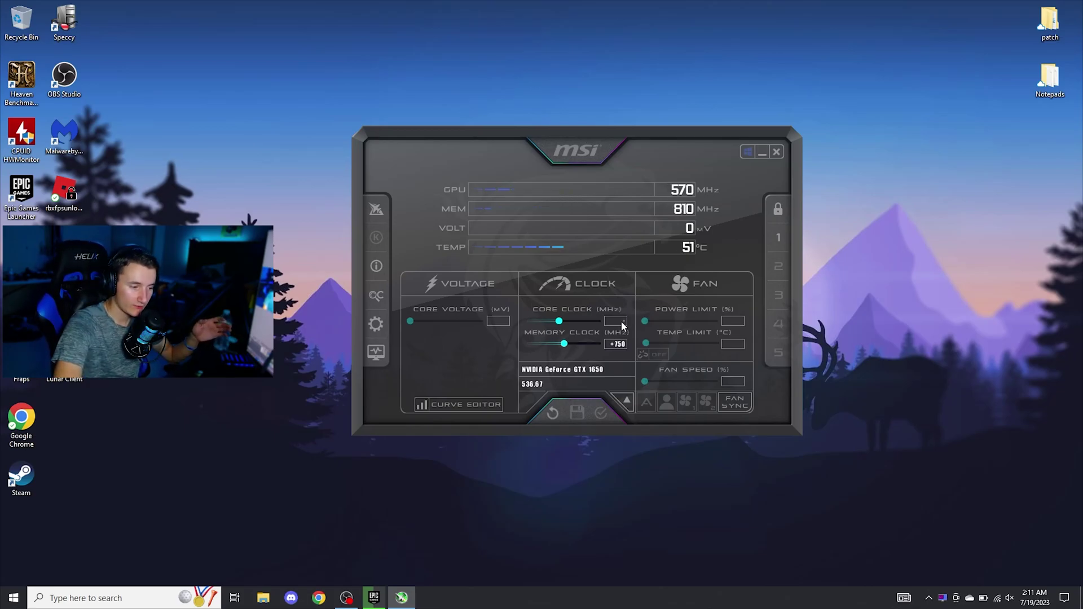
text(50)
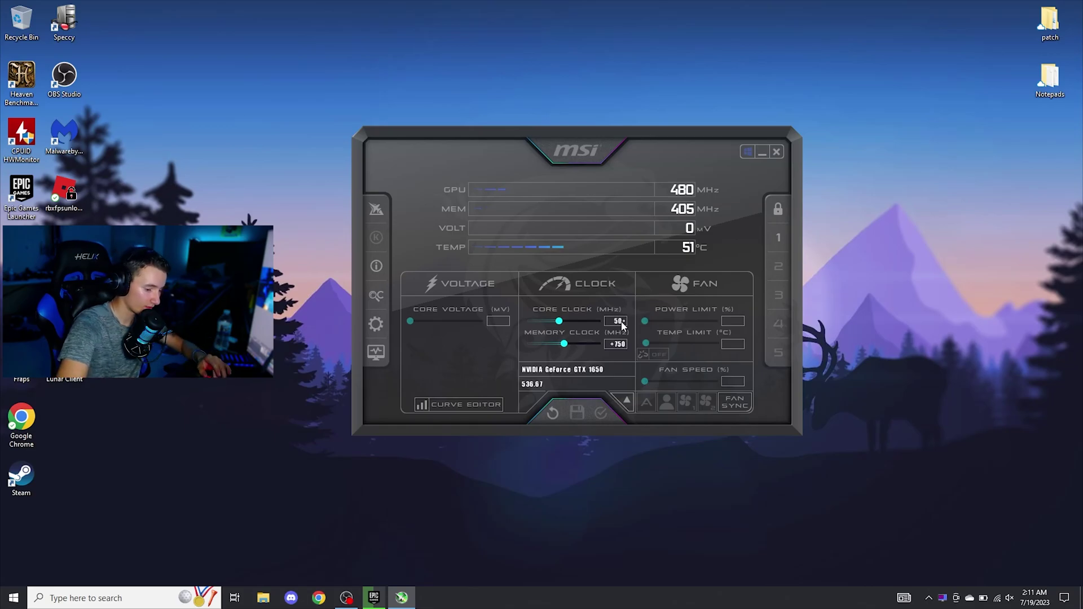
key(Return)
click(622, 345)
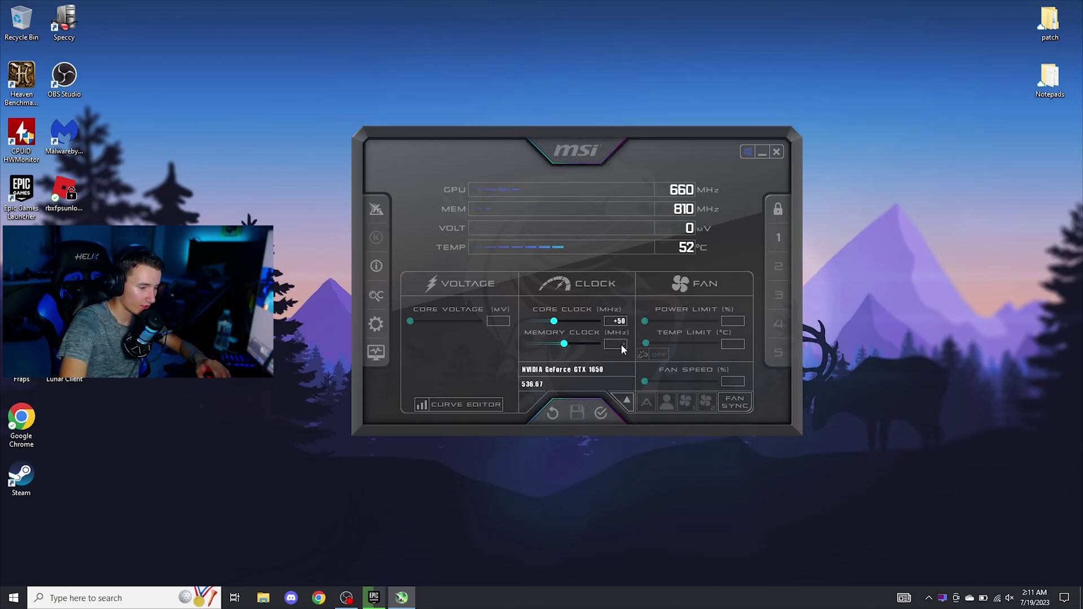
text(250)
key(Return)
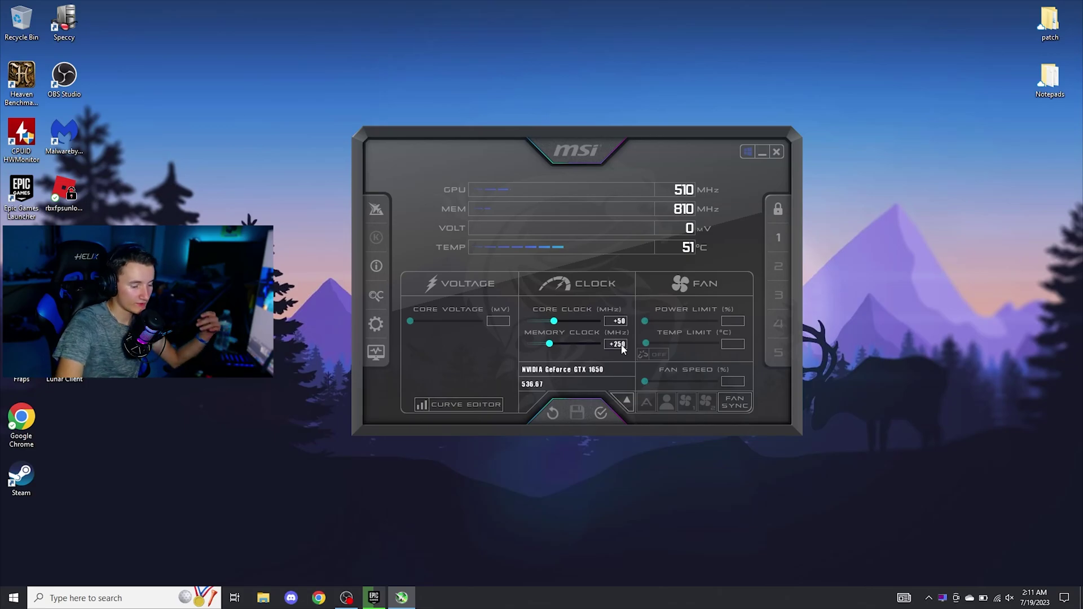
Apply the overclock, unlock settings, and save it to profile 5
click(602, 418)
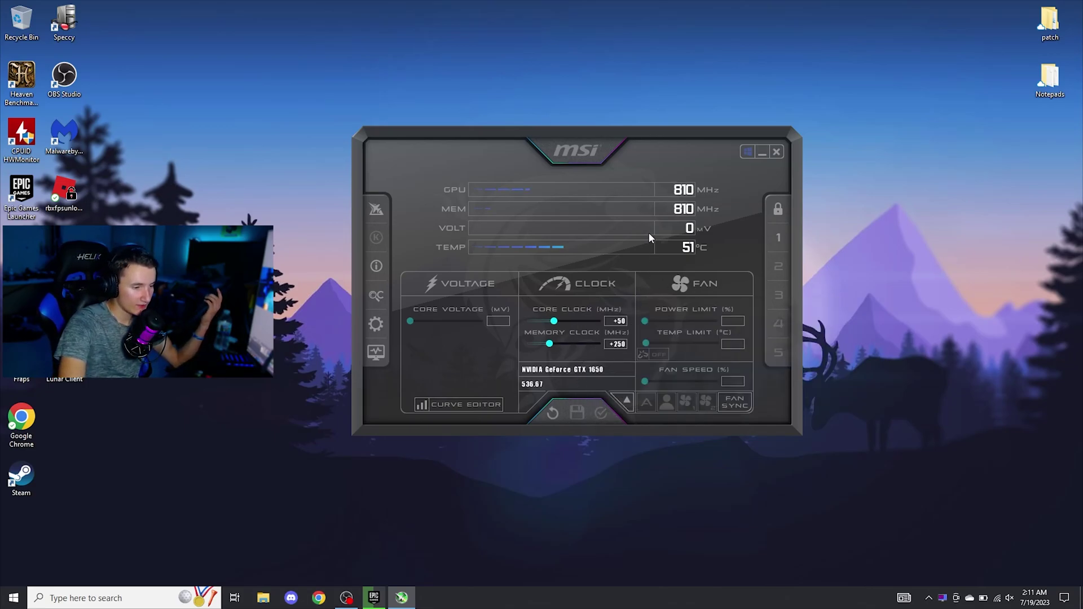
click(775, 211)
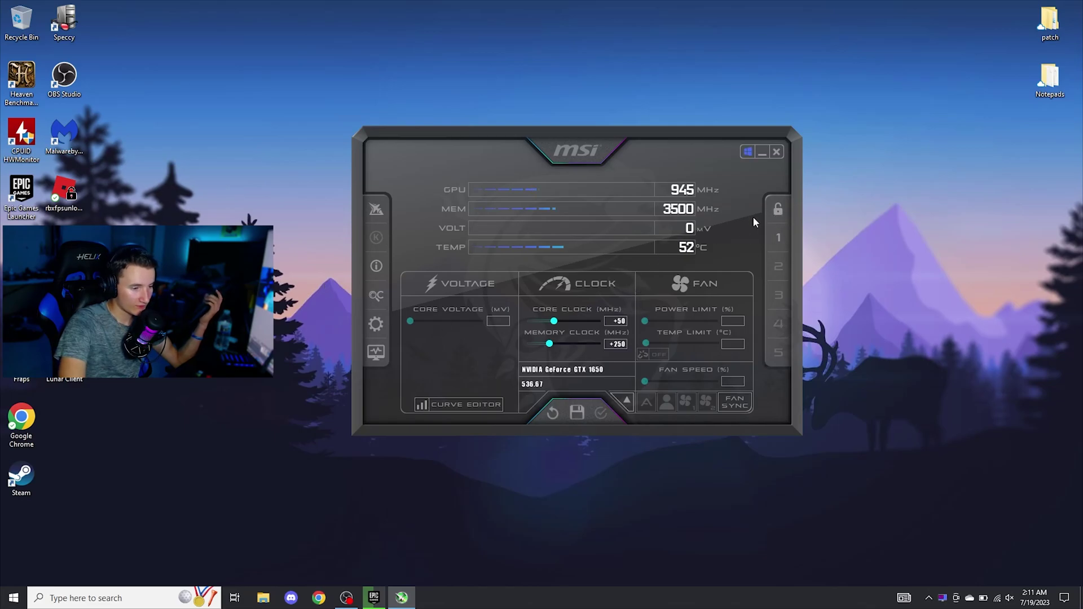
click(578, 411)
click(779, 354)
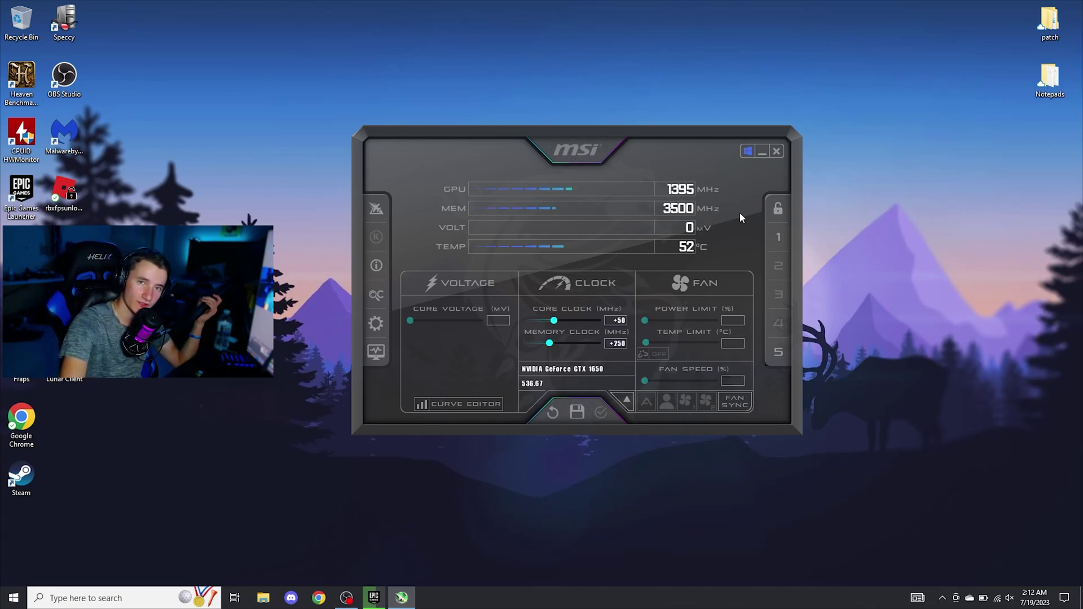
Minimize Afterburner and open Fortnite's Installation Options in the Epic Games Launcher library
click(761, 151)
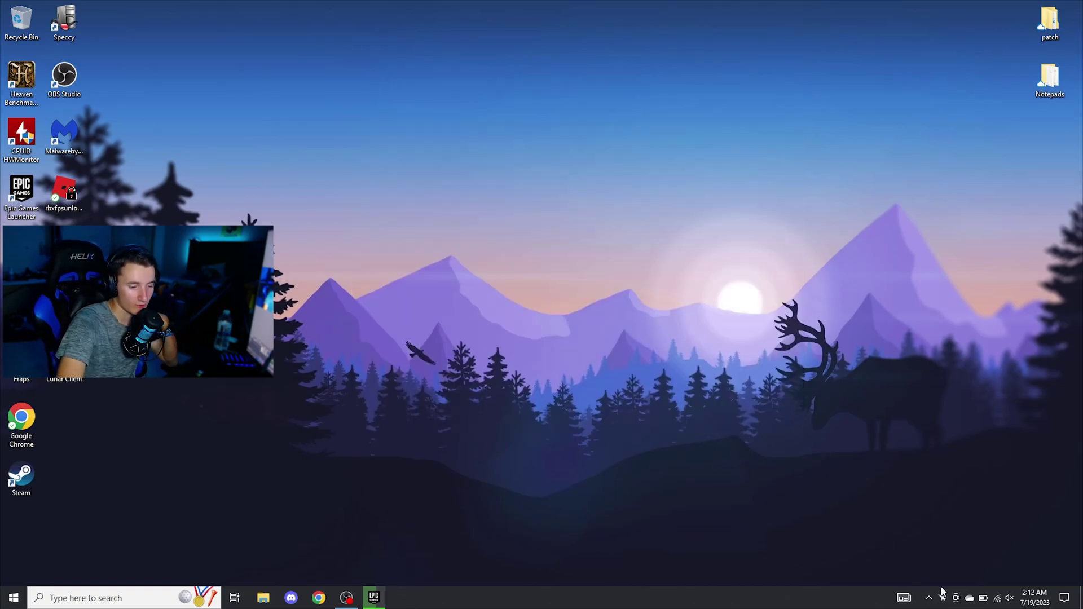
click(373, 597)
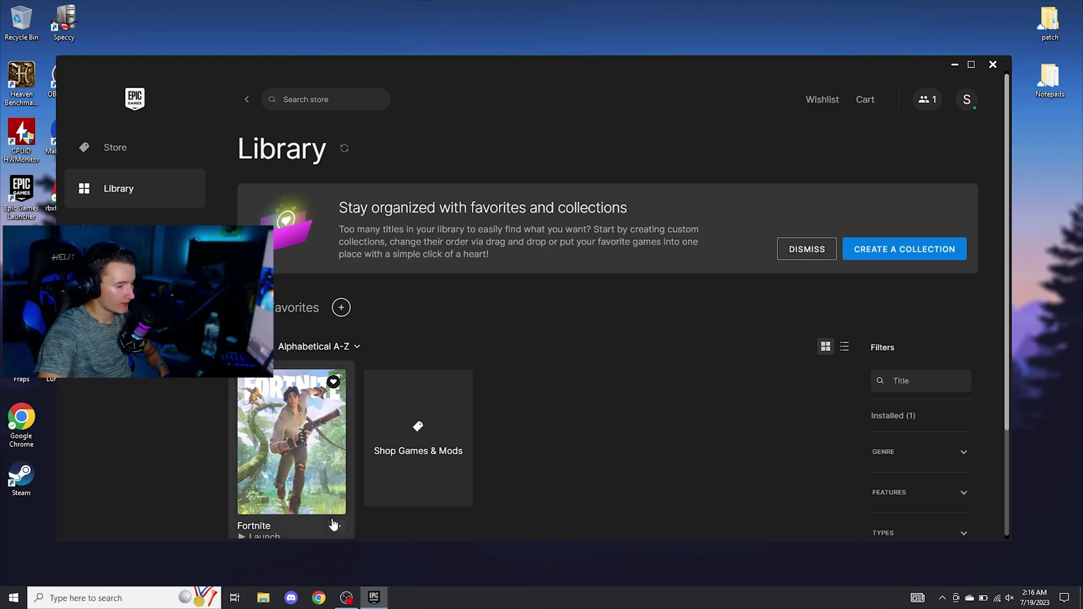
click(342, 493)
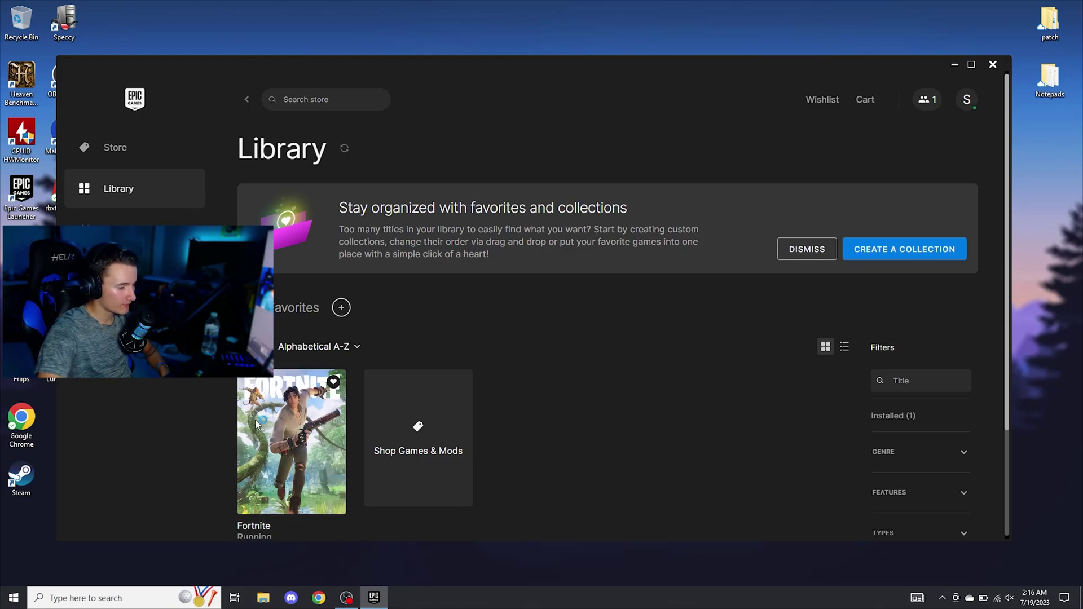
click(337, 526)
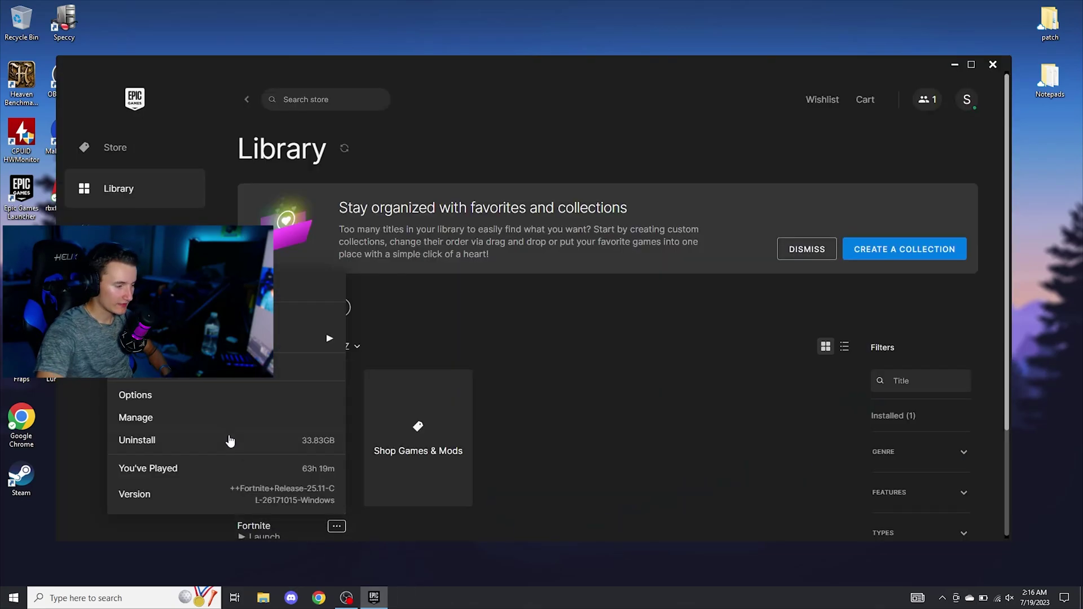
click(220, 404)
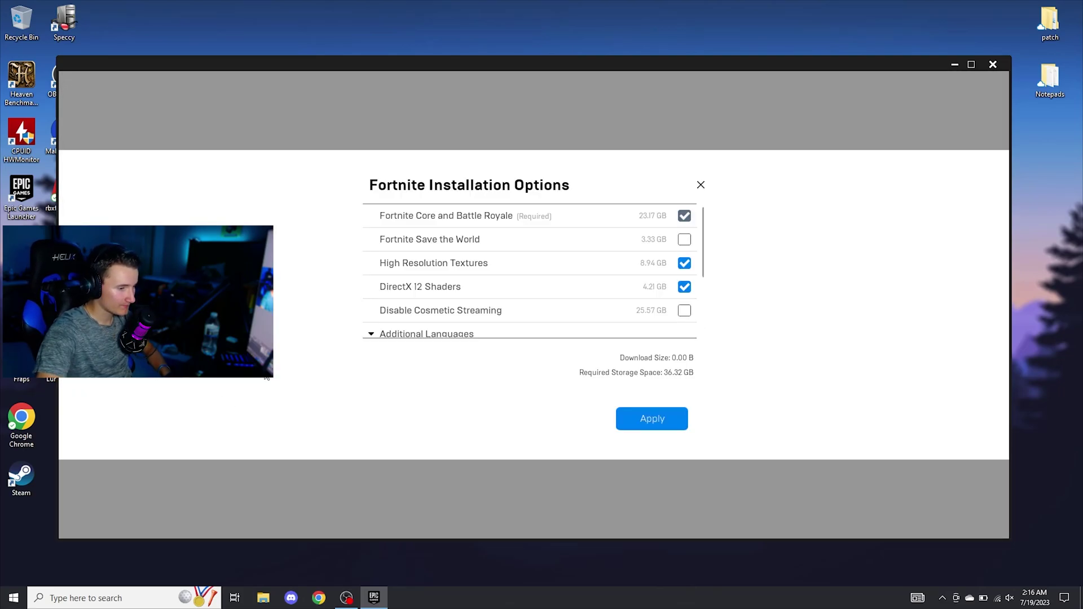
Untick High Resolution Textures while keeping DirectX 12 Shaders checked
click(685, 288)
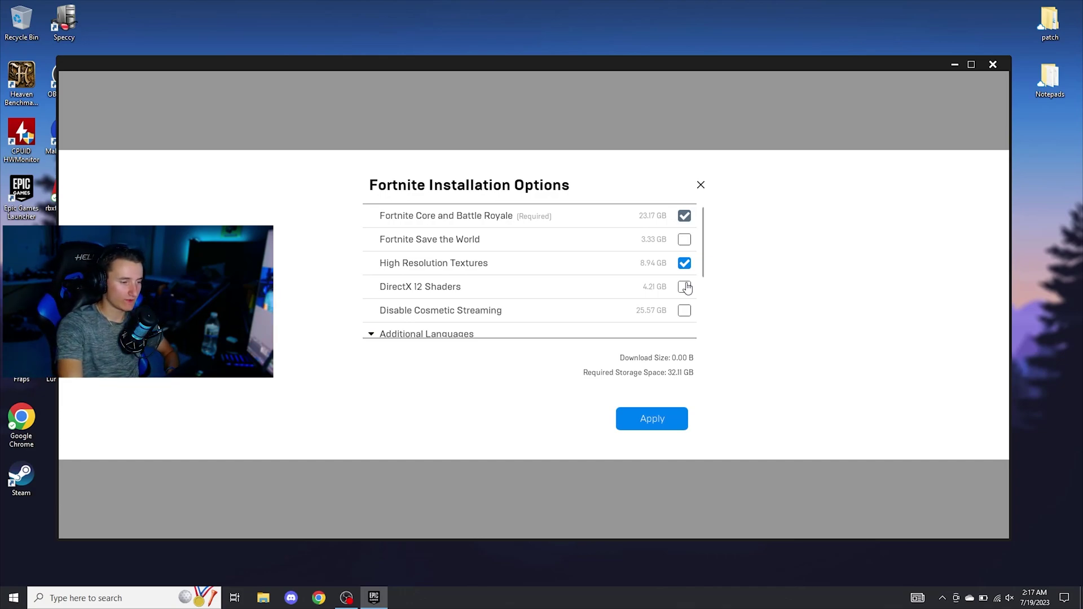
click(686, 288)
click(686, 265)
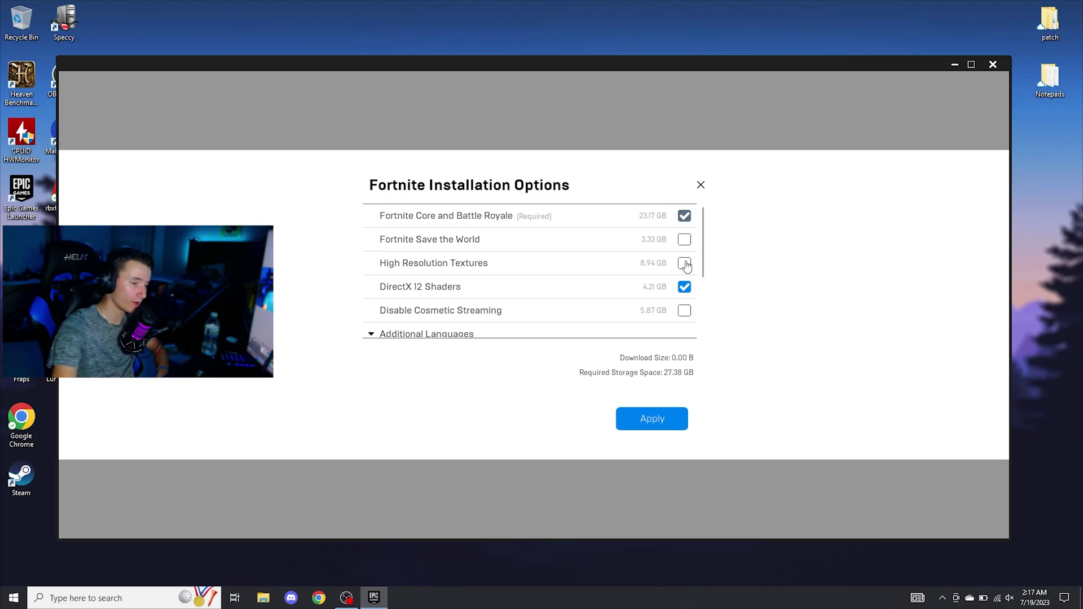
scroll(649, 282, down, 5)
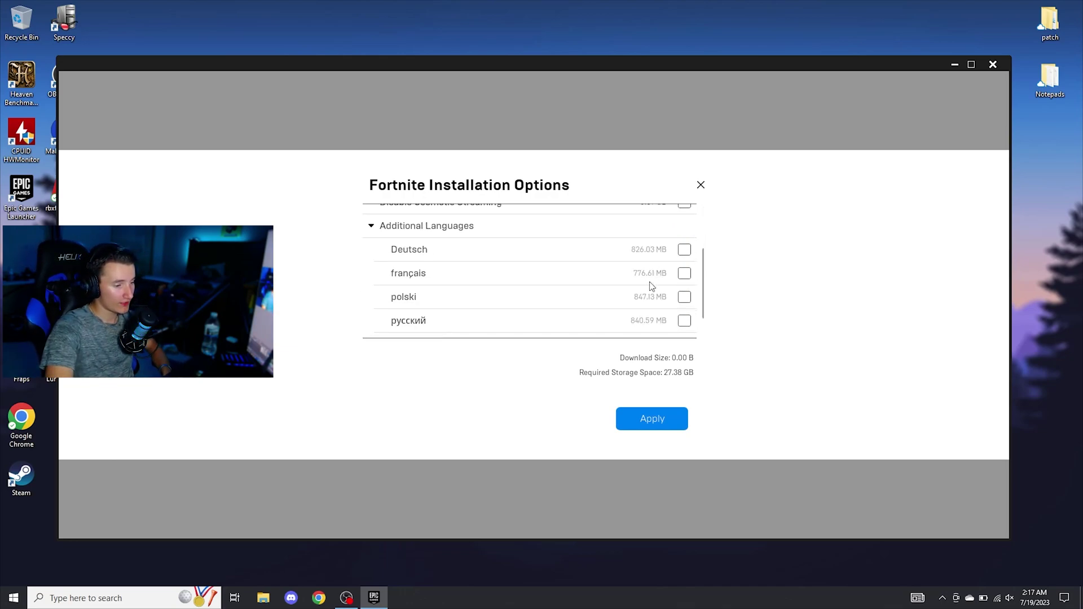
scroll(648, 286, up, 1)
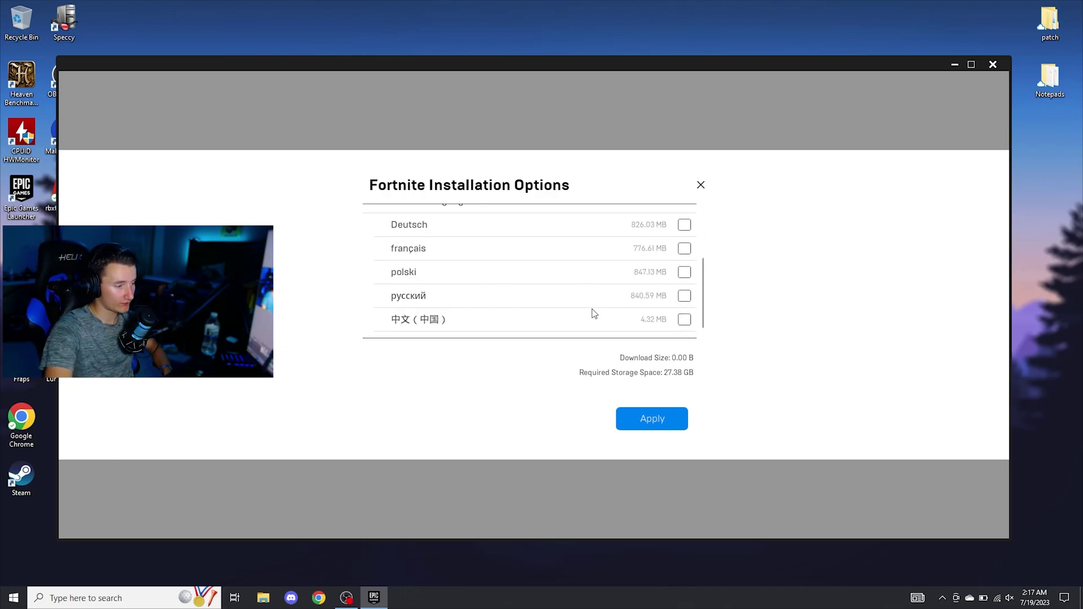
scroll(496, 288, up, 5)
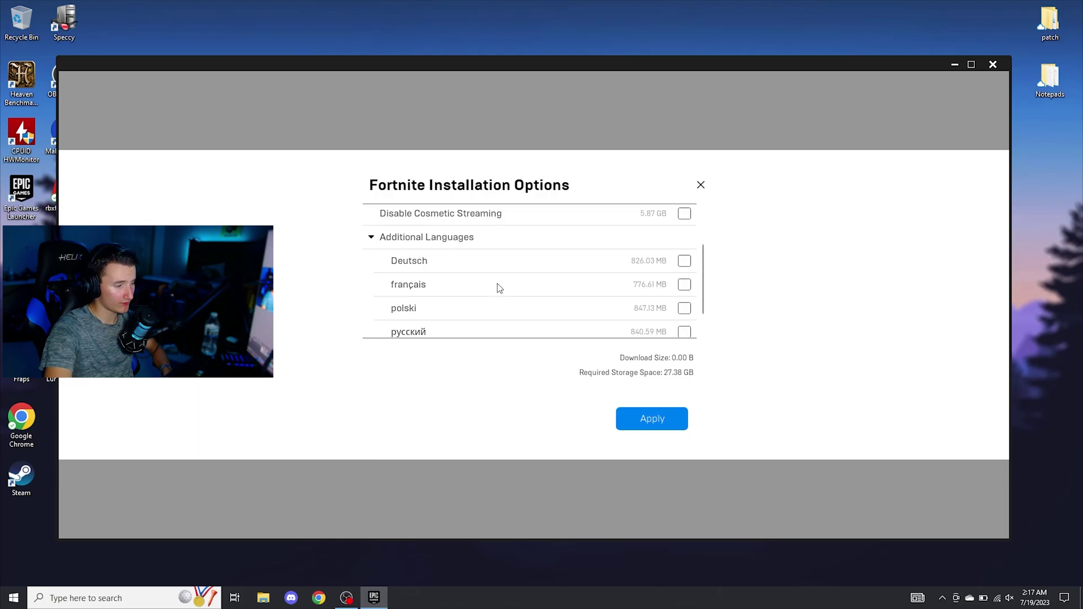
Apply Fortnite's changed installation options so the update is queued
click(679, 420)
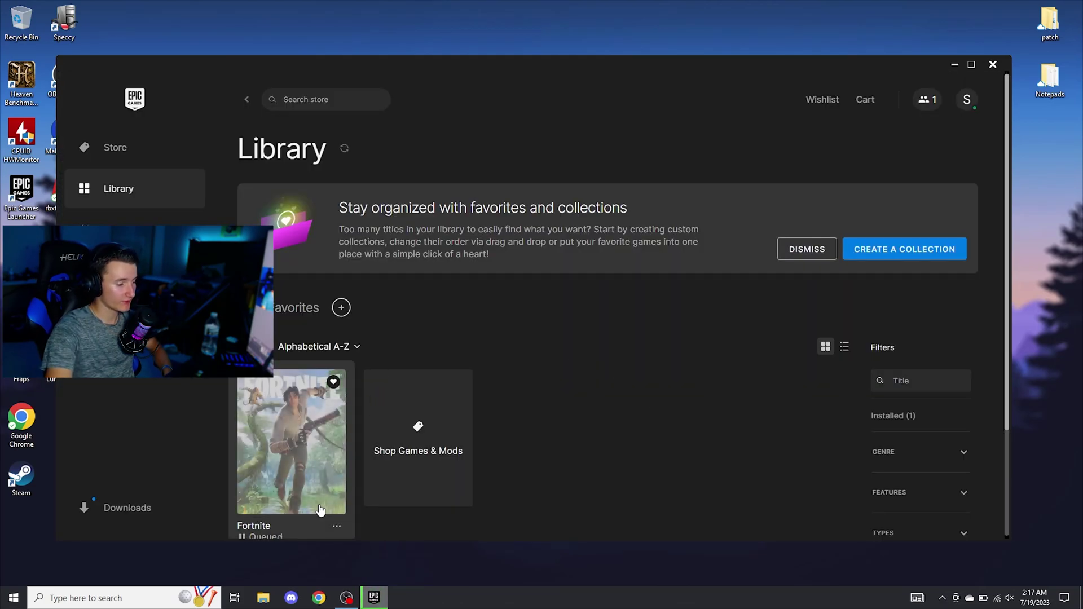